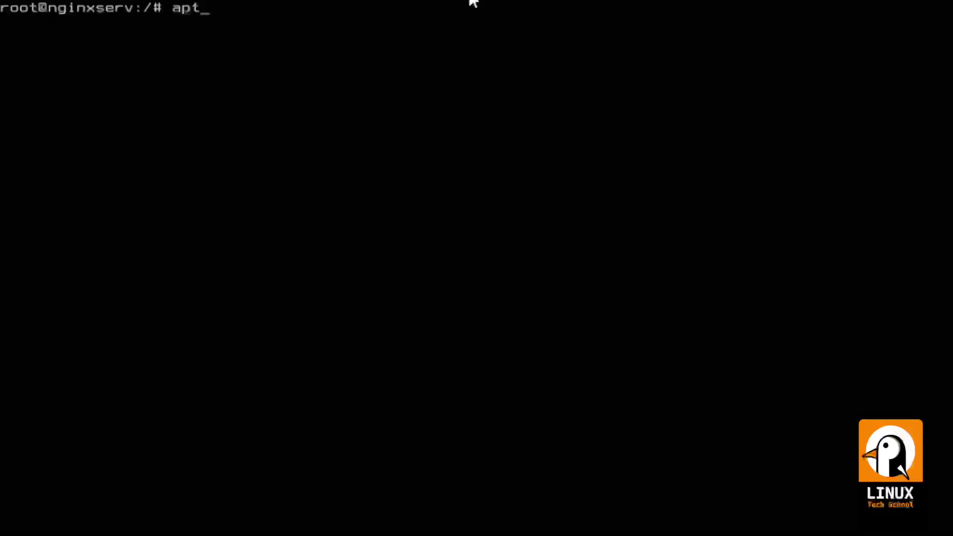
{"action": "type", "text": "install nginx"}
Install the nginx package with apt install nginx
{"action": "key", "text": "Return"}
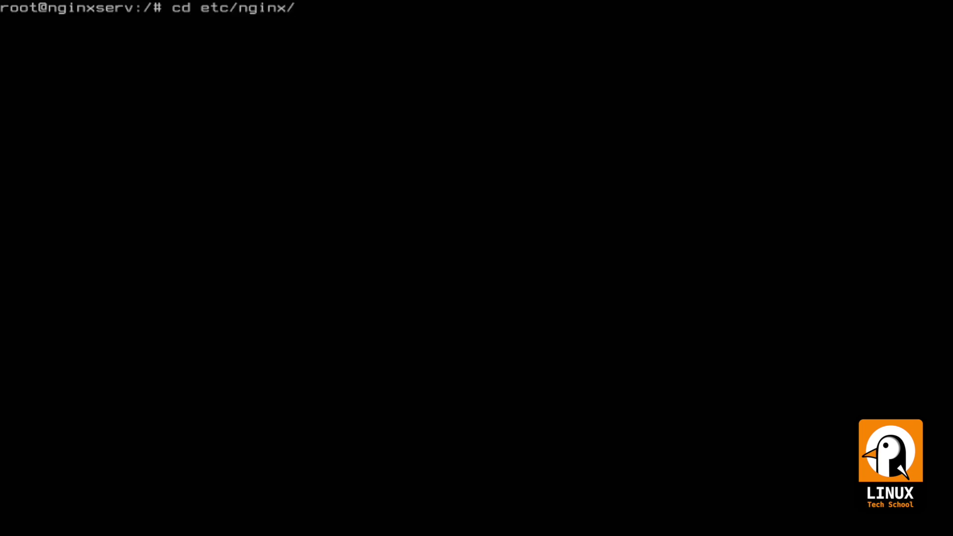
Move into /etc/nginx/sites-available, listing each folder, and copy default to mysite.conf
{"action": "key", "text": "Return"}
{"action": "type", "text": "ls -l"}
{"action": "key", "text": "Return"}
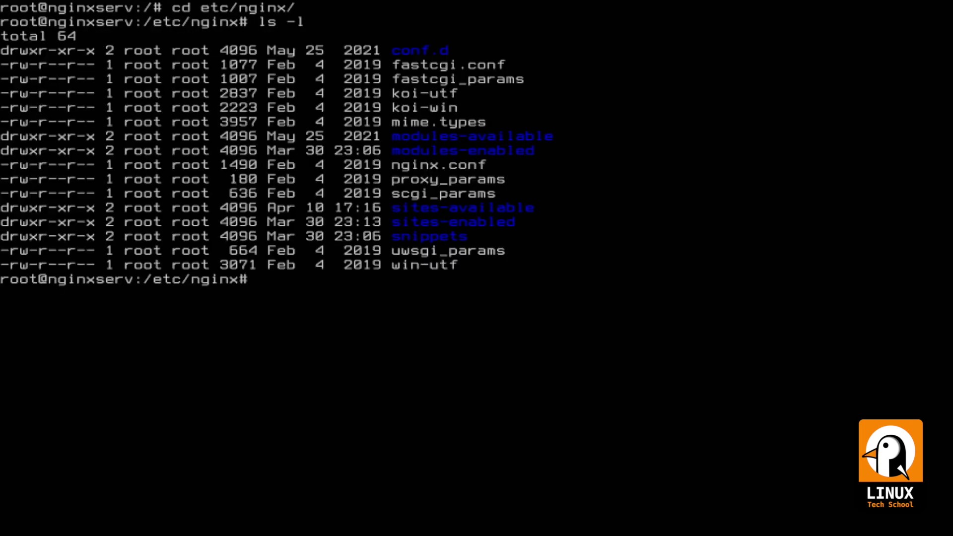
{"action": "type", "text": "cd sites-a"}
{"action": "key", "text": "Tab"}
{"action": "key", "text": "Return"}
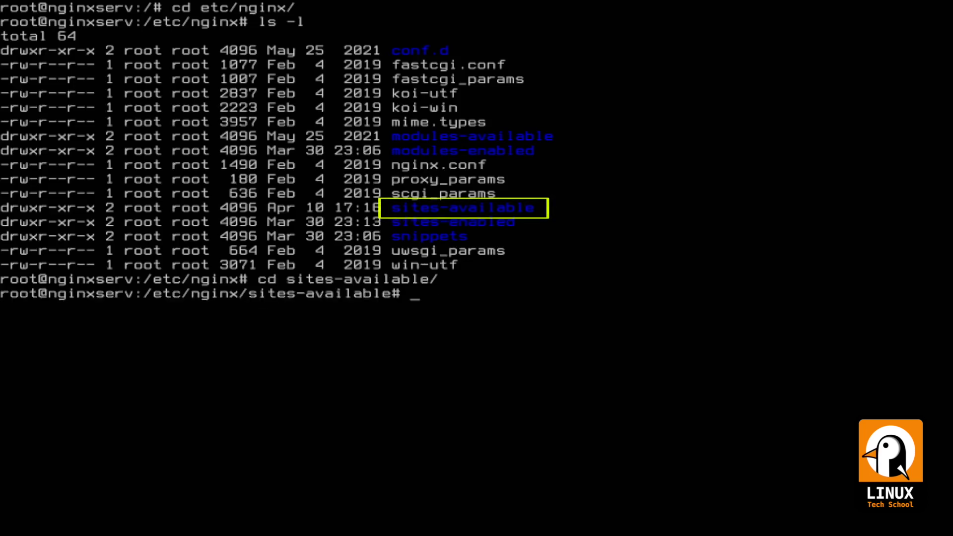
{"action": "type", "text": "ls -l"}
{"action": "key", "text": "Return"}
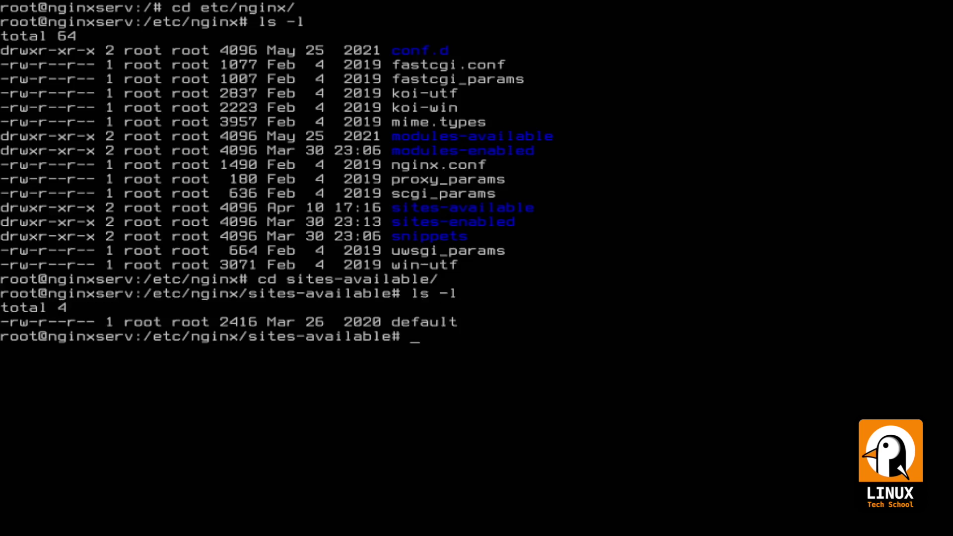
{"action": "type", "text": "cp de"}
{"action": "key", "text": "Tab"}
{"action": "type", "text": "mysite.conf"}
{"action": "key", "text": "Return"}
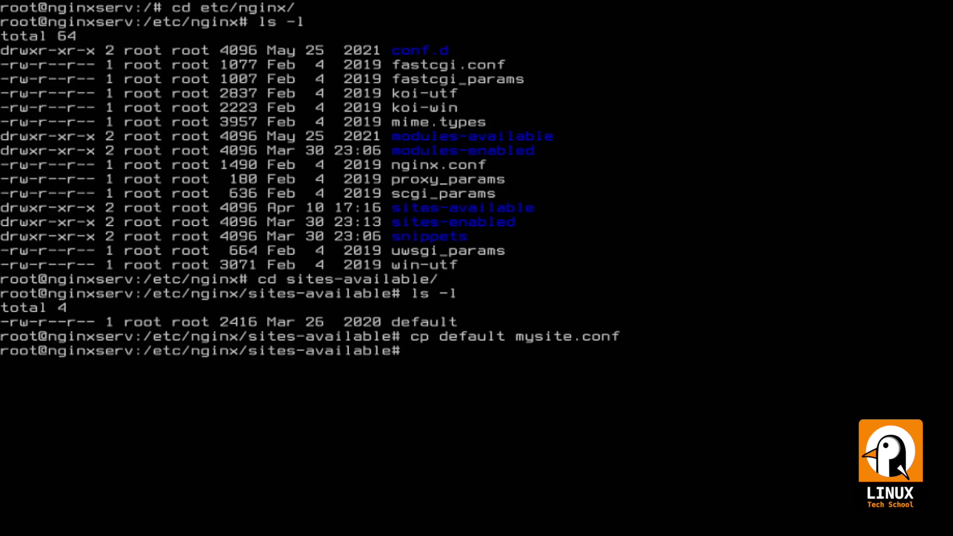
{"action": "type", "text": "nano "}
{"action": "type", "text": "mys"}
Open mysite.conf in nano and remove default_server from both listen 80 lines
{"action": "key", "text": "Tab"}
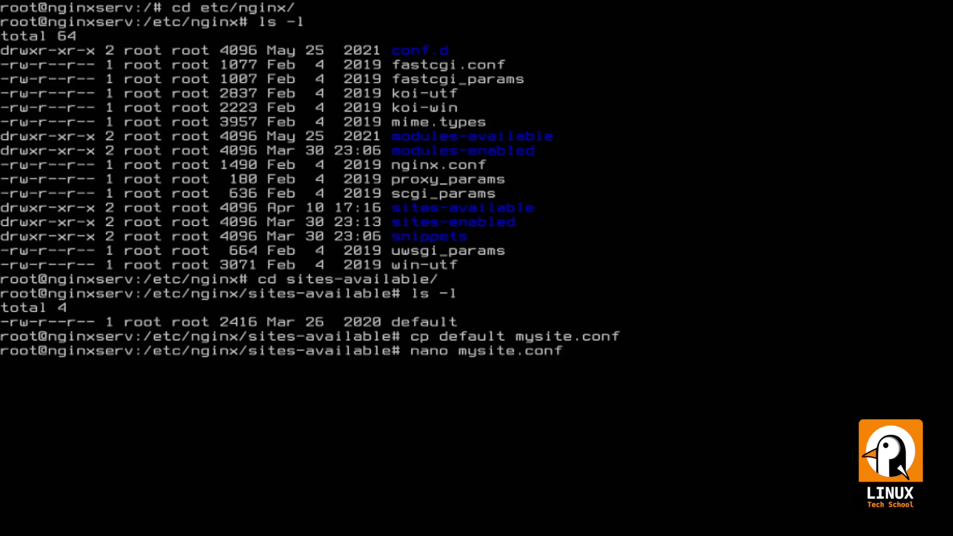
{"action": "key", "text": "Return"}
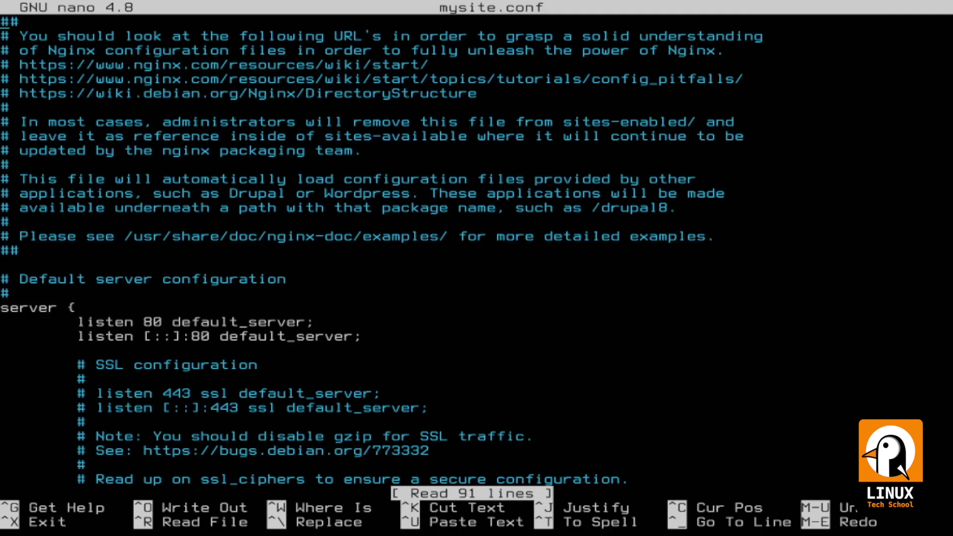
{"action": "key", "text": "Down"}
{"action": "key", "text": "Down"}
{"action": "key", "text": "Down"}
{"action": "key", "text": "Down"}
{"action": "key", "text": "Down"}
{"action": "key", "text": "Down"}
{"action": "key", "text": "End"}
{"action": "key", "text": "Left"}
{"action": "key", "text": "BackSpace"}
{"action": "key", "text": "BackSpace"}
{"action": "key", "text": "BackSpace"}
{"action": "key", "text": "BackSpace"}
{"action": "key", "text": "BackSpace"}
{"action": "key", "text": "BackSpace"}
{"action": "key", "text": "BackSpace"}
{"action": "key", "text": "BackSpace"}
{"action": "key", "text": "BackSpace"}
{"action": "key", "text": "BackSpace"}
{"action": "key", "text": "BackSpace"}
{"action": "key", "text": "BackSpace"}
{"action": "key", "text": "BackSpace"}
{"action": "key", "text": "BackSpace"}
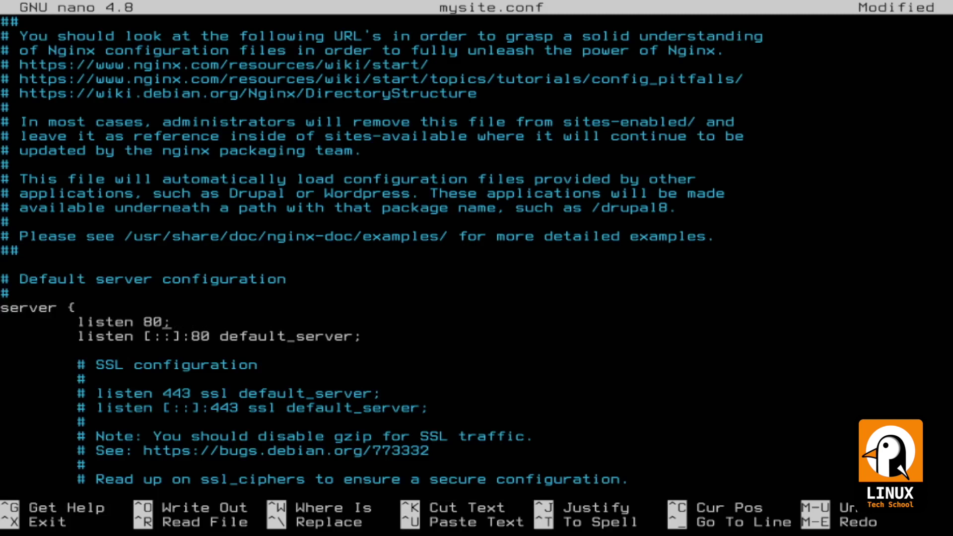
{"action": "key", "text": "Right"}
{"action": "key", "text": "Down"}
{"action": "key", "text": "Down"}
{"action": "key", "text": "BackSpace"}
{"action": "key", "text": "BackSpace"}
{"action": "key", "text": "BackSpace"}
{"action": "key", "text": "BackSpace"}
{"action": "key", "text": "BackSpace"}
{"action": "key", "text": "BackSpace"}
{"action": "key", "text": "BackSpace"}
{"action": "key", "text": "BackSpace"}
{"action": "key", "text": "BackSpace"}
{"action": "key", "text": "BackSpace"}
{"action": "key", "text": "BackSpace"}
{"action": "key", "text": "BackSpace"}
{"action": "key", "text": "BackSpace"}
{"action": "key", "text": "BackSpace"}
{"action": "key", "text": "BackSpace"}
Change the root directive to /var/www/mysite
{"action": "key", "text": "Down"}
{"action": "key", "text": "Down"}
{"action": "key", "text": "Down"}
{"action": "key", "text": "Down"}
{"action": "key", "text": "Down"}
{"action": "key", "text": "Down"}
{"action": "key", "text": "Down"}
{"action": "key", "text": "Down"}
{"action": "key", "text": "Down"}
{"action": "key", "text": "Down"}
{"action": "key", "text": "Down"}
{"action": "key", "text": "Down"}
{"action": "key", "text": "Down"}
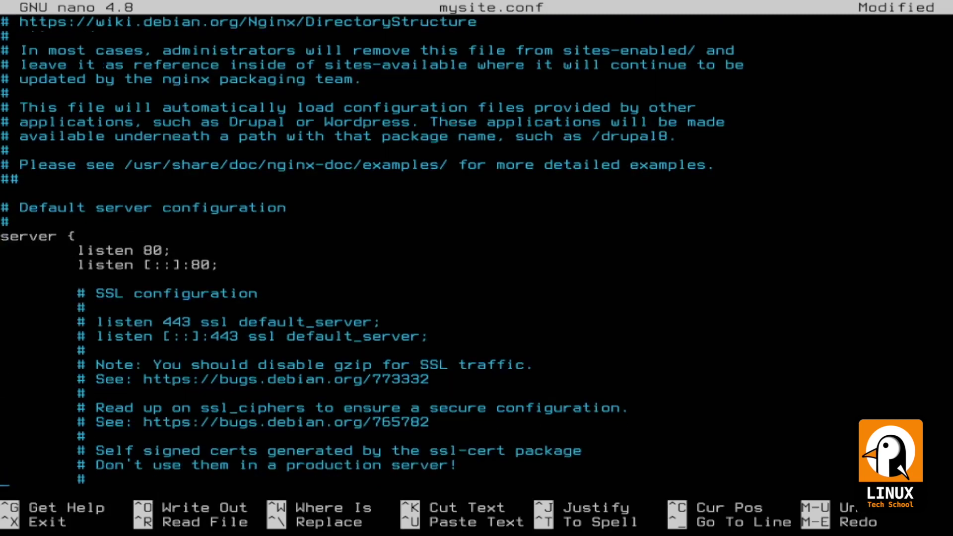
{"action": "key", "text": "Down"}
{"action": "key", "text": "Down"}
{"action": "key", "text": "Down"}
{"action": "key", "text": "Down"}
{"action": "key", "text": "Down"}
{"action": "key", "text": "Down"}
{"action": "key", "text": "Down"}
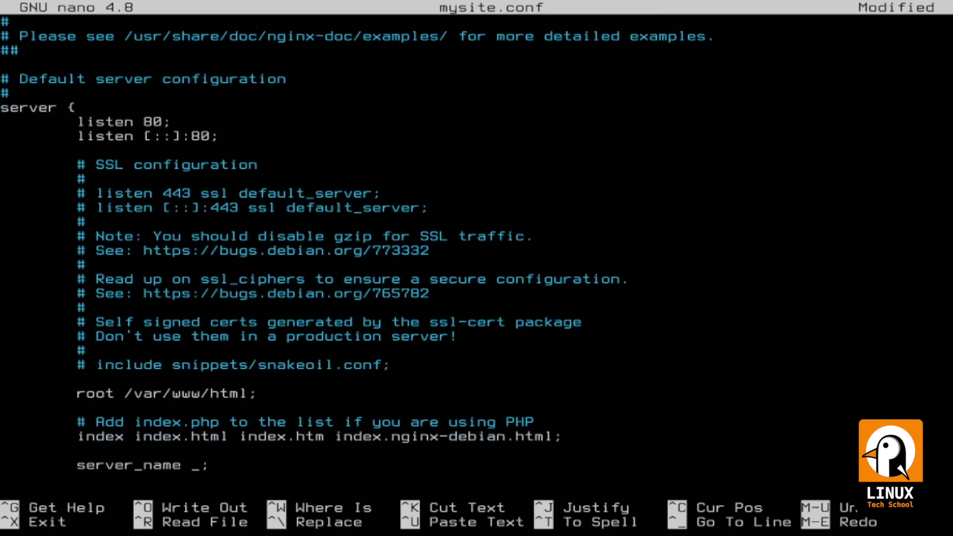
{"action": "key", "text": "Up"}
{"action": "key", "text": "Up"}
{"action": "key", "text": "Up"}
{"action": "key", "text": "BackSpace"}
{"action": "key", "text": "BackSpace"}
{"action": "key", "text": "BackSpace"}
{"action": "key", "text": "BackSpace"}
{"action": "type", "text": "mysite"}
{"action": "key", "text": "End"}
Trim the index line down to index.html
{"action": "key", "text": "Down"}
{"action": "key", "text": "Down"}
{"action": "key", "text": "End"}
{"action": "key", "text": "Left"}
{"action": "key", "text": "ctrl+w"}
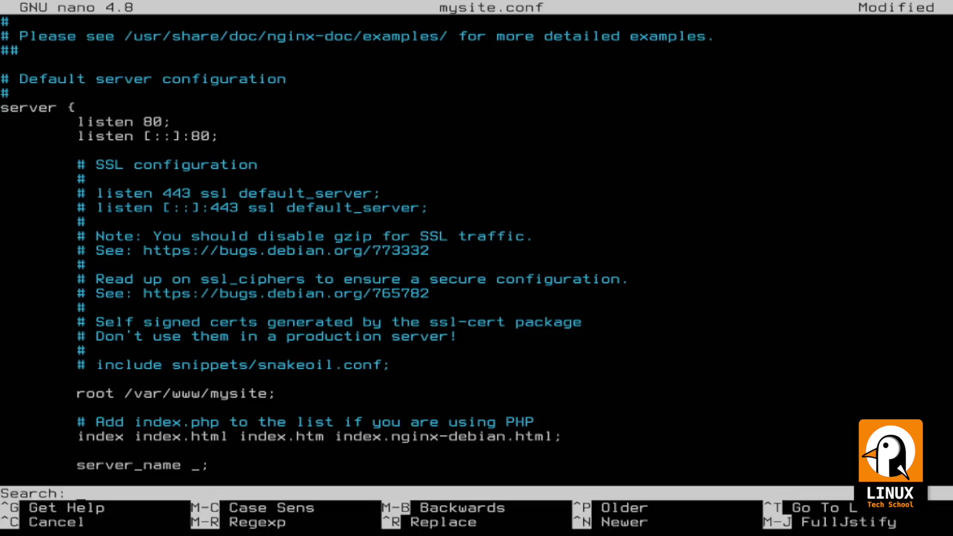
{"action": "key", "text": "ctrl+c"}
{"action": "key", "text": "BackSpace"}
{"action": "key", "text": "BackSpace"}
{"action": "key", "text": "BackSpace"}
{"action": "key", "text": "BackSpace"}
{"action": "key", "text": "BackSpace"}
{"action": "key", "text": "BackSpace"}
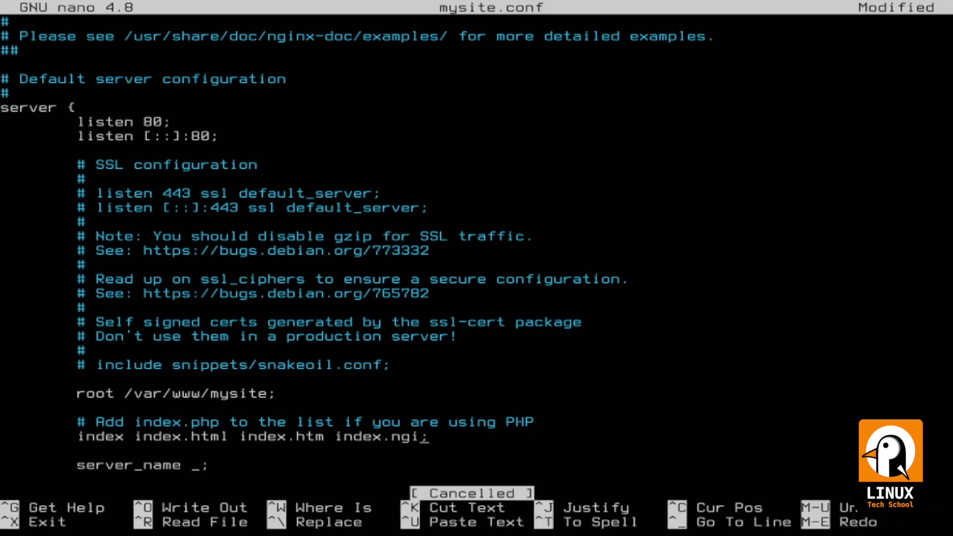
{"action": "key", "text": "BackSpace"}
{"action": "key", "text": "BackSpace"}
{"action": "key", "text": "BackSpace"}
{"action": "key", "text": "BackSpace"}
{"action": "key", "text": "BackSpace"}
{"action": "key", "text": "BackSpace"}
{"action": "key", "text": "BackSpace"}
{"action": "key", "text": "BackSpace"}
{"action": "key", "text": "BackSpace"}
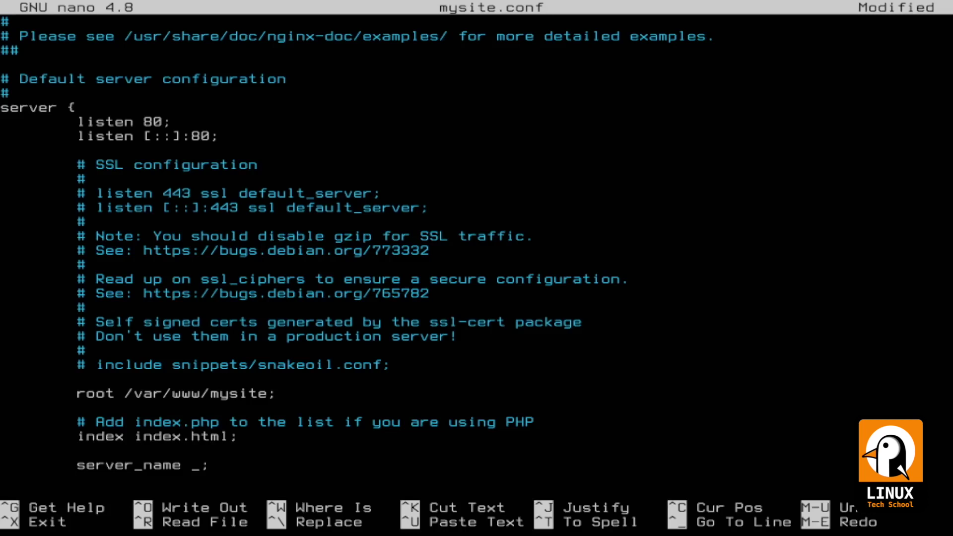
Set server_name to mysite.intern and scroll down to the location block
{"action": "key", "text": "Down"}
{"action": "key", "text": "Up"}
{"action": "key", "text": "End"}
{"action": "key", "text": "BackSpace"}
{"action": "type", "text": "mysite.intern"}
{"action": "key", "text": "Down"}
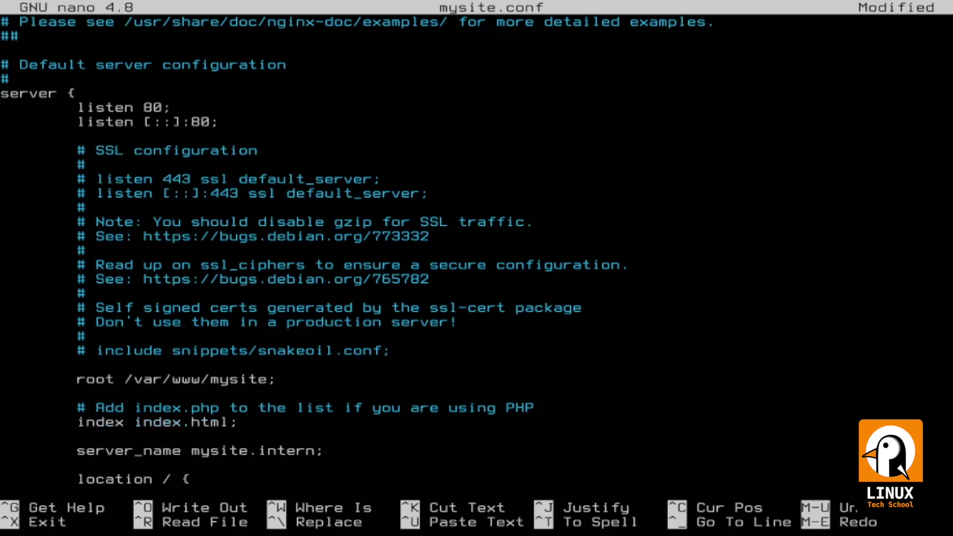
{"action": "key", "text": "Down"}
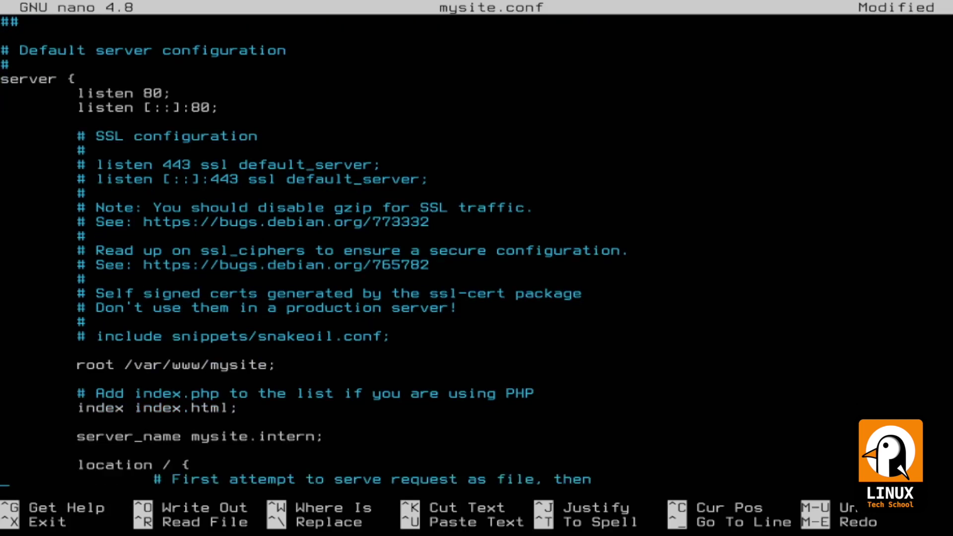
{"action": "key", "text": "Down"}
{"action": "key", "text": "Down"}
{"action": "key", "text": "Down"}
{"action": "key", "text": "Down"}
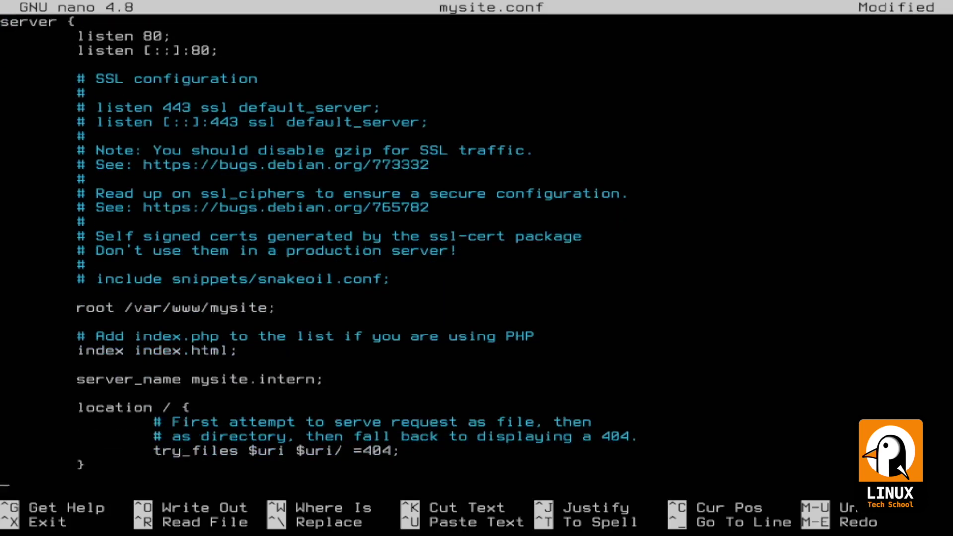
{"action": "key", "text": "Down"}
{"action": "key", "text": "Down"}
{"action": "key", "text": "Down"}
{"action": "key", "text": "Down"}
{"action": "key", "text": "Up"}
{"action": "key", "text": "Up"}
{"action": "key", "text": "Up"}
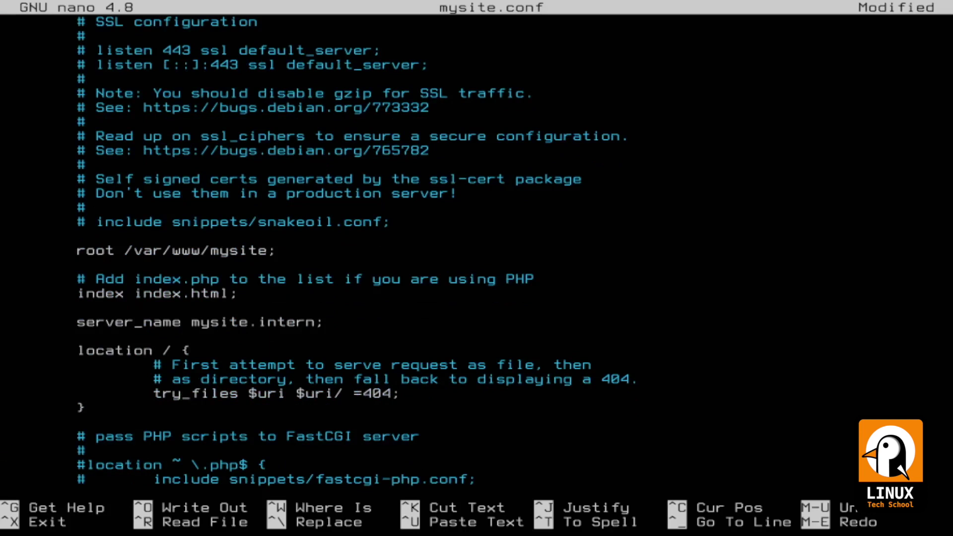
{"action": "key", "text": "Up"}
{"action": "key", "text": "Home"}
{"action": "type", "text": "#"}
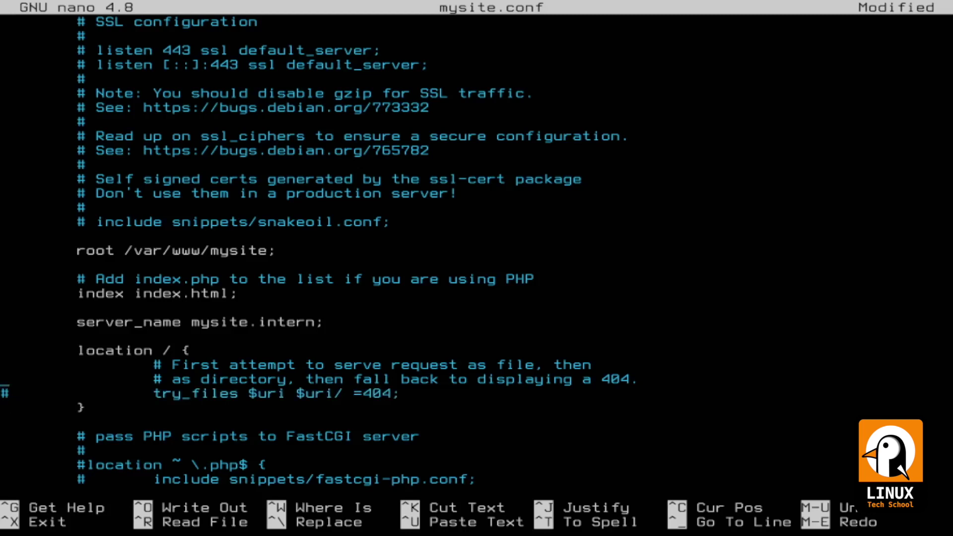
{"action": "key", "text": "Return"}
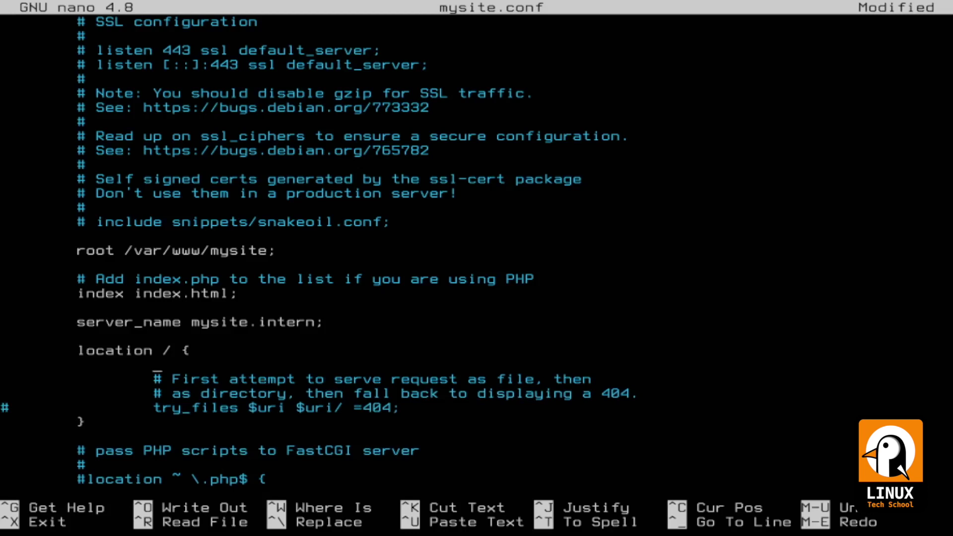
{"action": "type", "text": "proxy_"}
{"action": "type", "text": "_pass"}
{"action": "type", "text": "http:"}
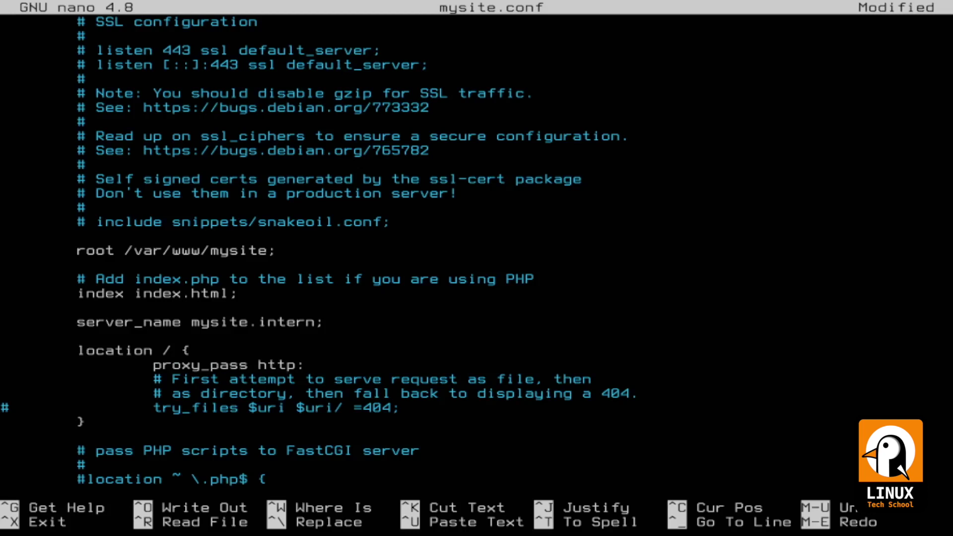
{"action": "type", "text": "//192.1"}
{"action": "type", "text": "68.3.2"}
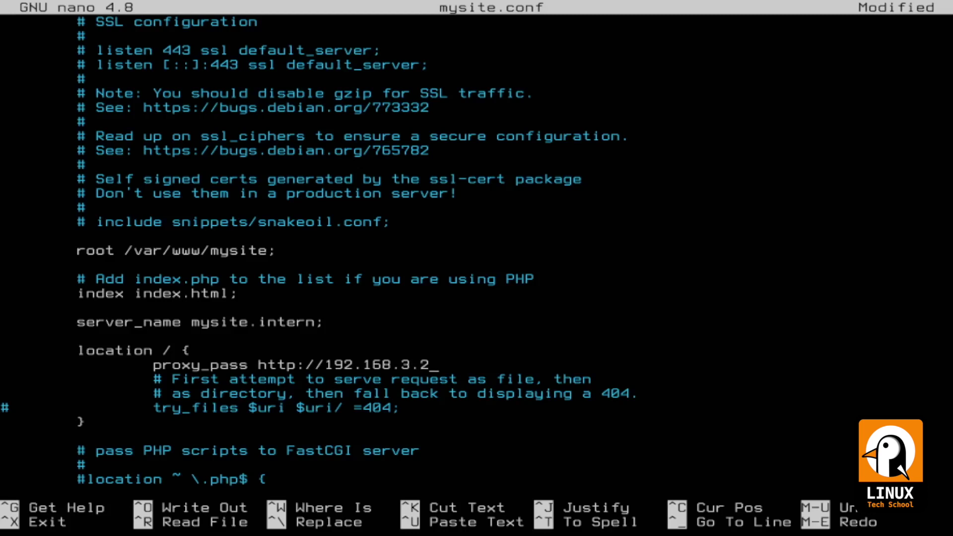
{"action": "type", "text": "8080"}
{"action": "key", "text": "Down"}
{"action": "key", "text": "Down"}
{"action": "key", "text": "Down"}
{"action": "key", "text": "Down"}
{"action": "key", "text": "Down"}
{"action": "key", "text": "Down"}
{"action": "key", "text": "Down"}
{"action": "key", "text": "Down"}
{"action": "key", "text": "Down"}
{"action": "key", "text": "Down"}
{"action": "key", "text": "Down"}
{"action": "key", "text": "Down"}
{"action": "key", "text": "Down"}
{"action": "key", "text": "Down"}
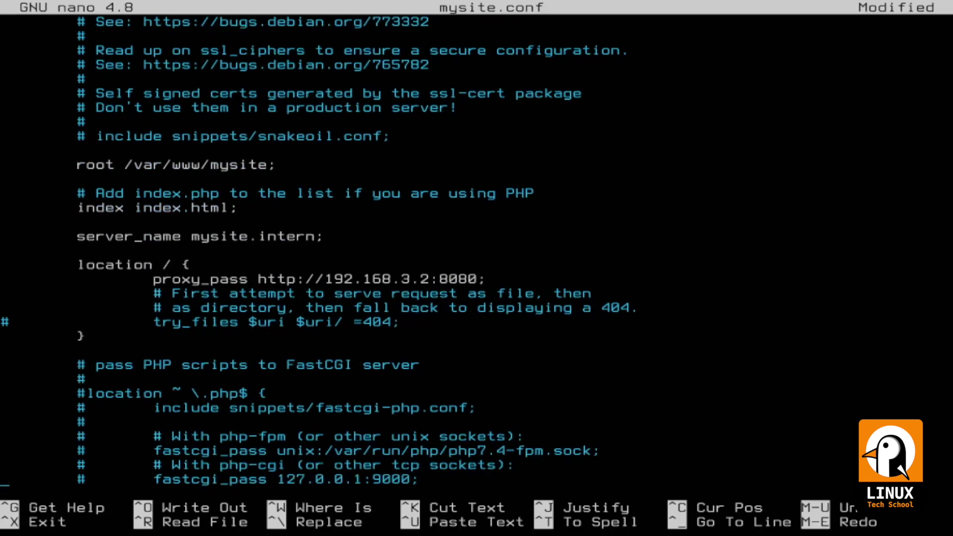
{"action": "key", "text": "Down"}
{"action": "key", "text": "Down"}
{"action": "key", "text": "Down"}
{"action": "key", "text": "Down"}
{"action": "key", "text": "Down"}
{"action": "key", "text": "Down"}
{"action": "key", "text": "Down"}
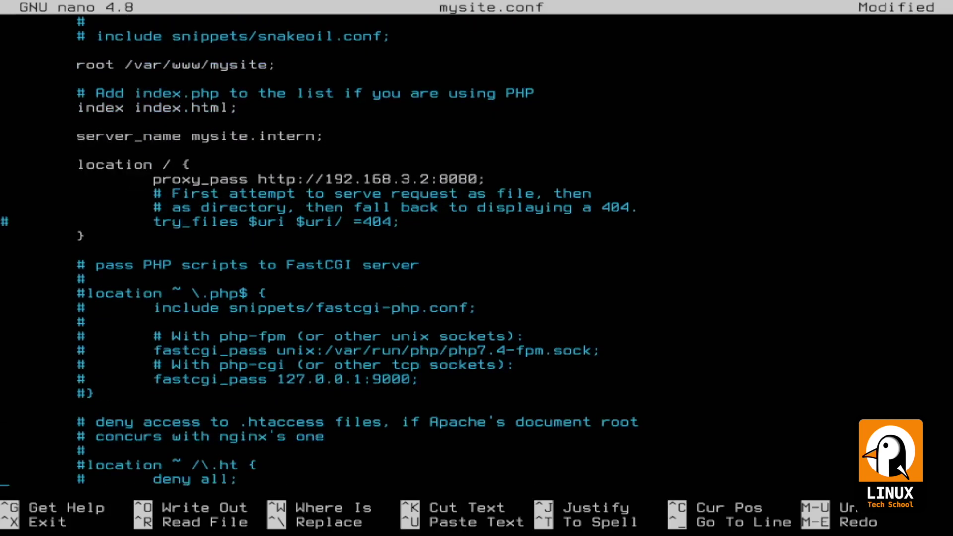
{"action": "key", "text": "Down"}
{"action": "key", "text": "Down"}
{"action": "key", "text": "Down"}
{"action": "key", "text": "Down"}
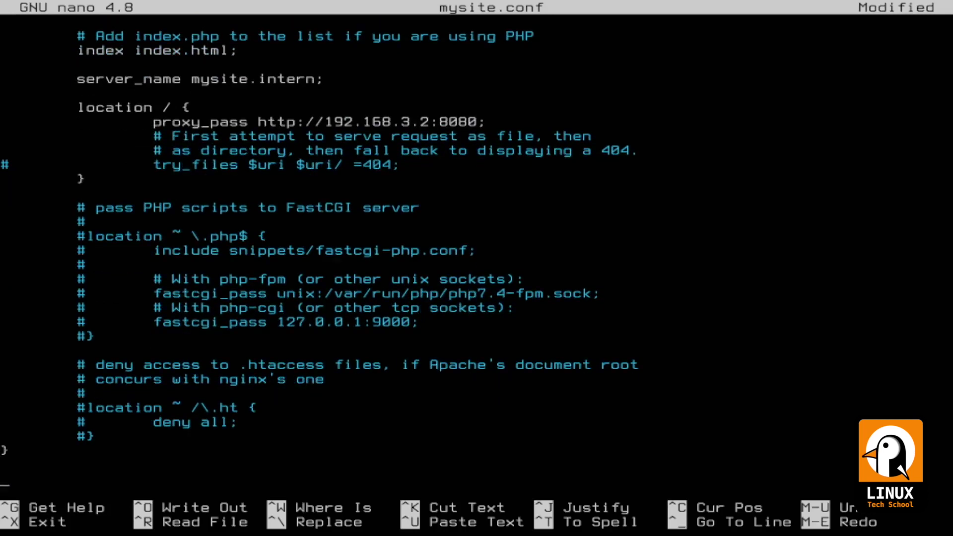
{"action": "key", "text": "ctrl+x"}
Save mysite.conf under its own name and run the nginx -t configuration test
{"action": "key", "text": "y"}
{"action": "key", "text": "Return"}
{"action": "key", "text": "ctrl+l"}
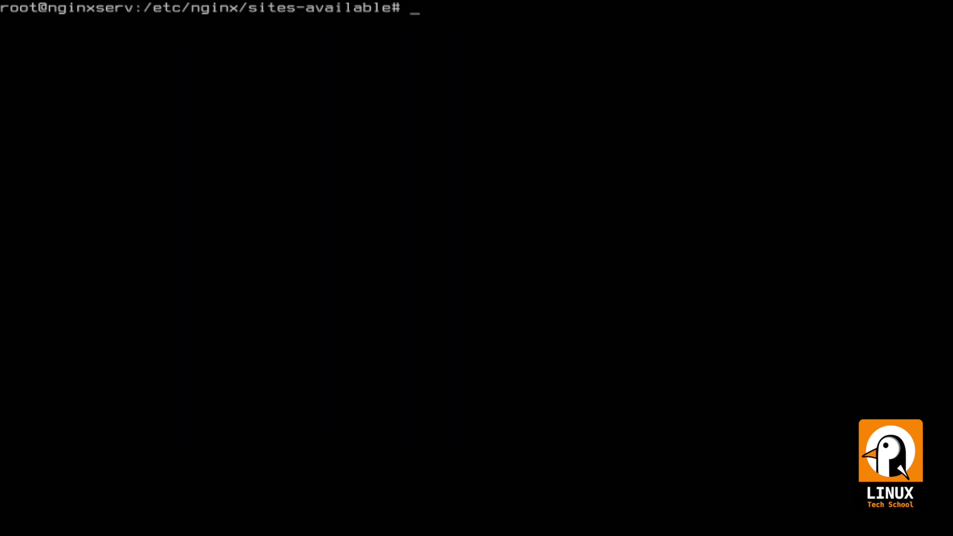
{"action": "type", "text": "nginx "}
{"action": "type", "text": "-t"}
{"action": "key", "text": "Return"}
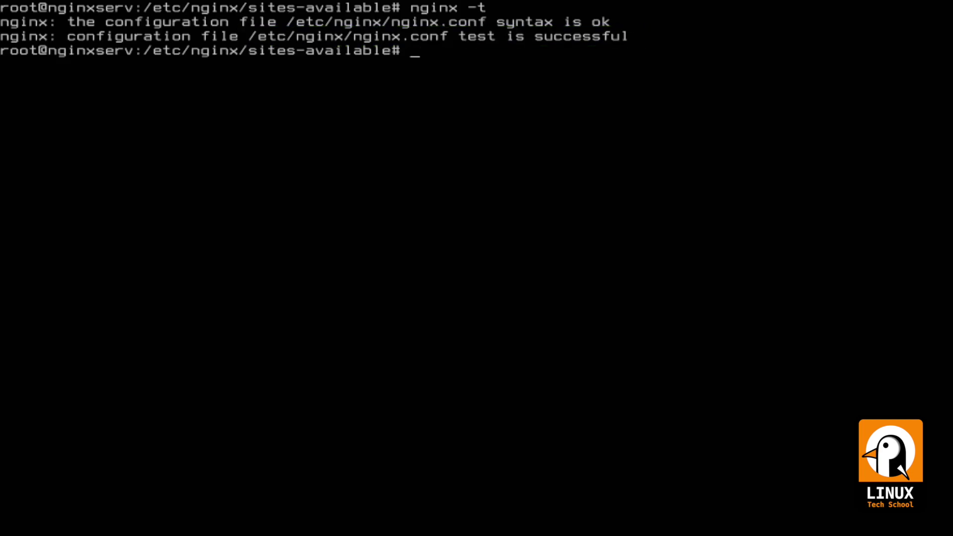
{"action": "key", "text": "ctrl+l"}
{"action": "type", "text": "cd ../"}
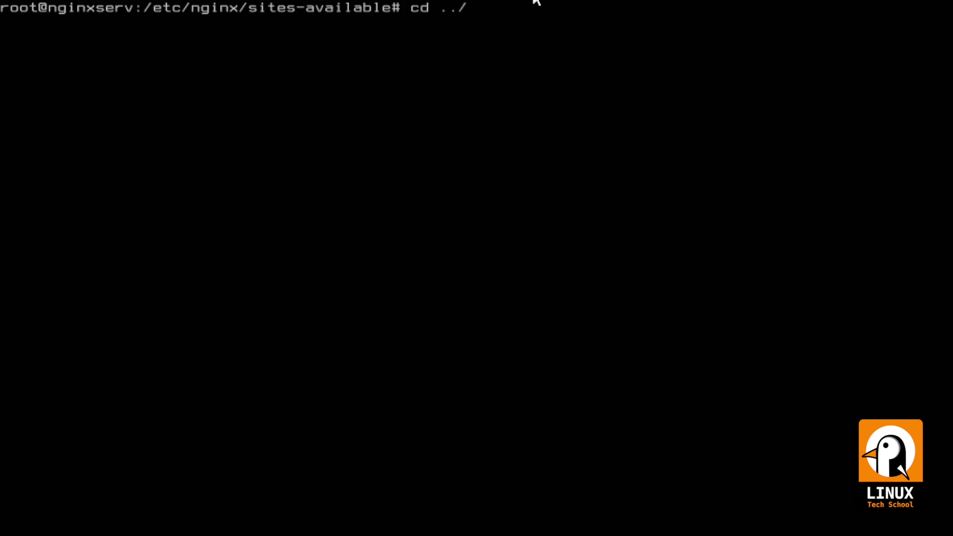
{"action": "type", "text": "sites-enabled/"}
In sites-enabled, link mysite.conf to ../sites-available/mysite.conf and confirm with ls -l
{"action": "key", "text": "Return"}
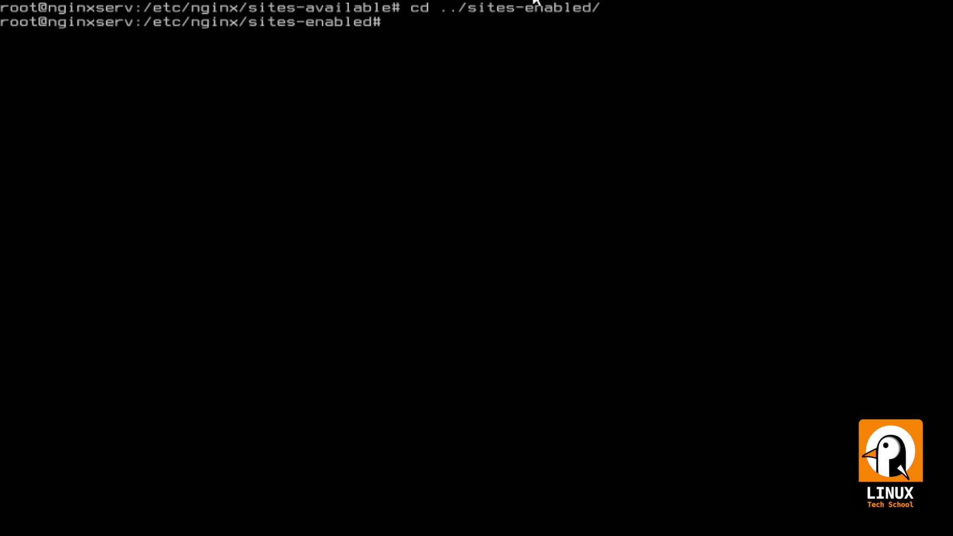
{"action": "type", "text": "ls -l"}
{"action": "key", "text": "Return"}
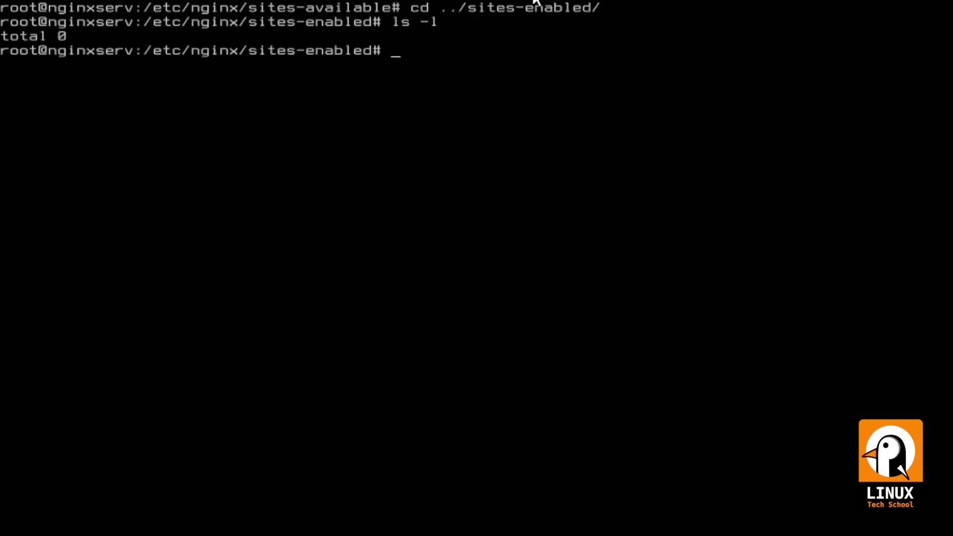
{"action": "type", "text": "ln -s "}
{"action": "type", "text": "../"}
{"action": "type", "text": "sites-a"}
{"action": "key", "text": "Tab"}
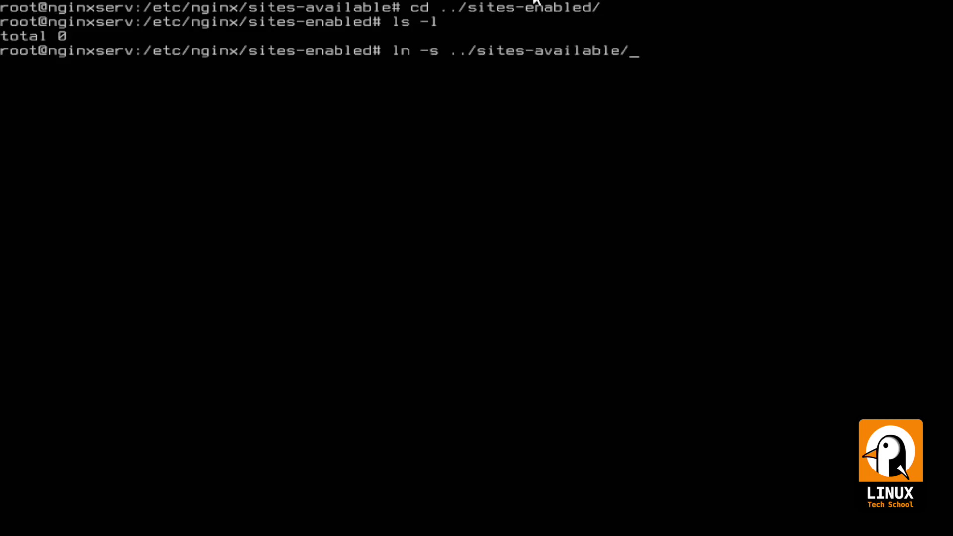
{"action": "type", "text": "m"}
{"action": "key", "text": "Tab"}
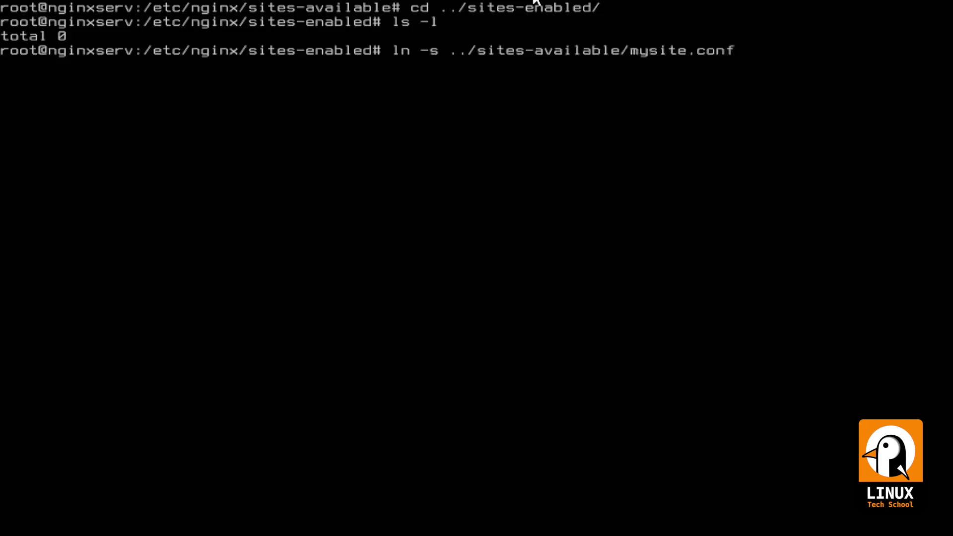
{"action": "type", "text": " mysi"}
{"action": "type", "text": "te."}
{"action": "type", "text": "conf"}
{"action": "key", "text": "Return"}
{"action": "type", "text": "ls -l"}
{"action": "key", "text": "Return"}
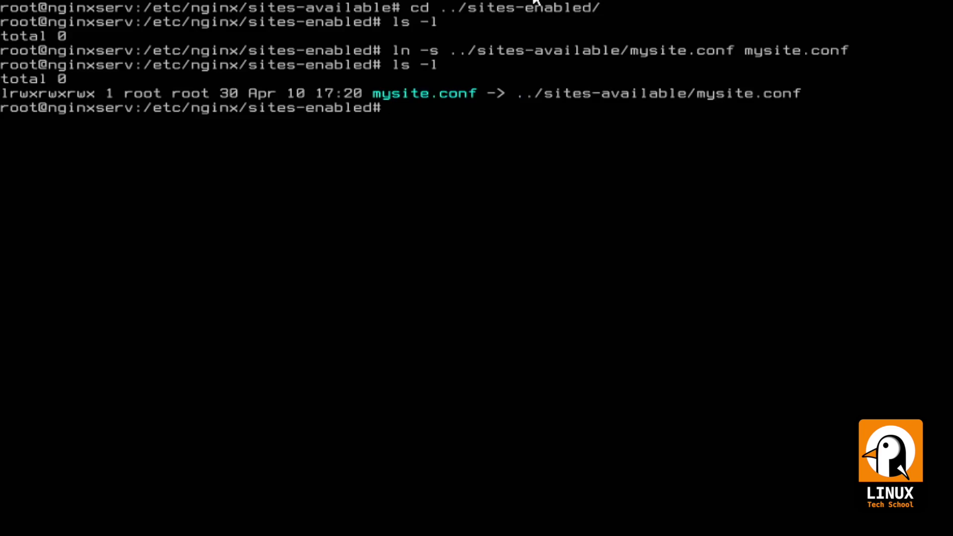
{"action": "type", "text": "nginx"}
{"action": "type", "text": " -t"}
Re-test the nginx configuration and restart nginx.service
{"action": "key", "text": "Return"}
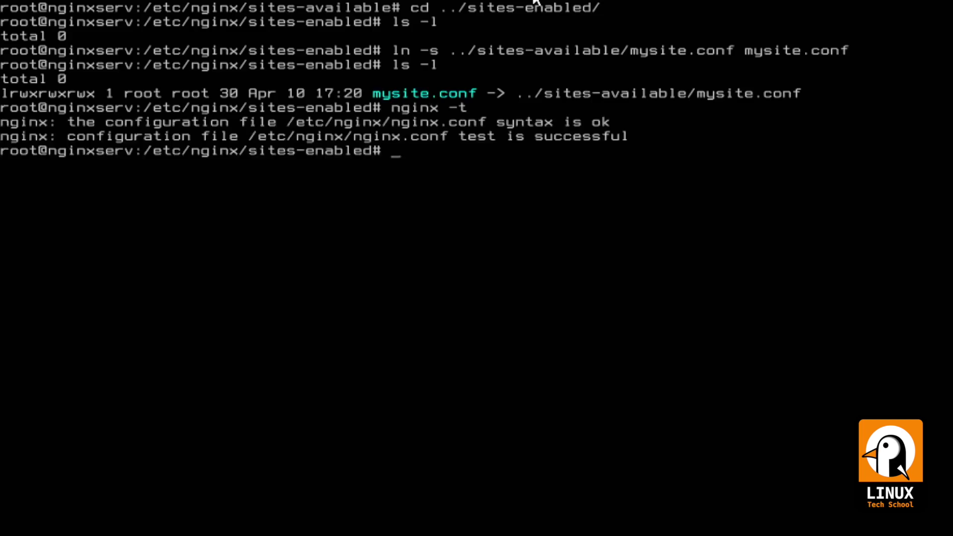
{"action": "type", "text": "systemctl restart nginx"}
{"action": "key", "text": "Tab"}
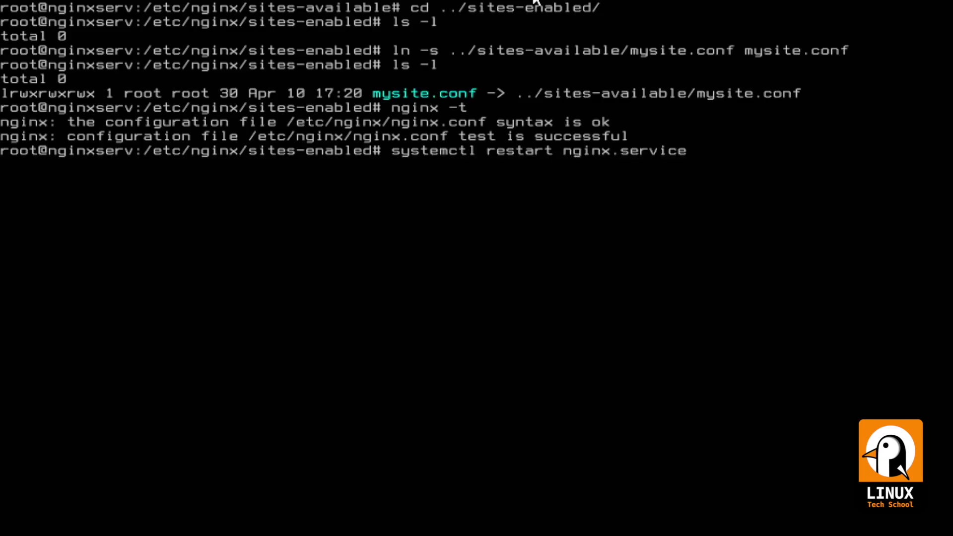
{"action": "key", "text": "Return"}
Check that nginx.service is active (running) with systemctl status
{"action": "key", "text": "Up"}
{"action": "key", "text": "Left"}
{"action": "key", "text": "Left"}
{"action": "key", "text": "Left"}
{"action": "key", "text": "BackSpace"}
{"action": "key", "text": "BackSpace"}
{"action": "key", "text": "BackSpace"}
{"action": "type", "text": "status"}
{"action": "key", "text": "Return"}
{"action": "key", "text": "q"}
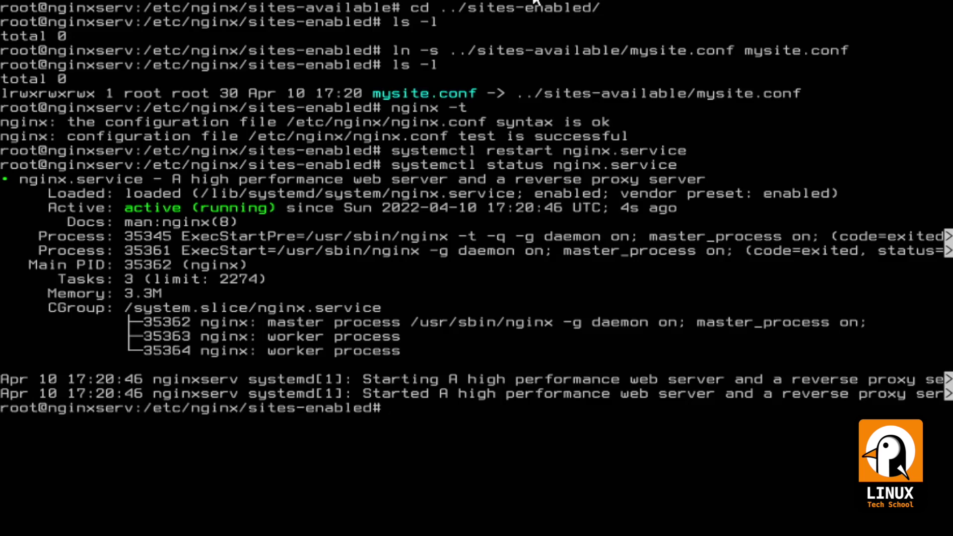
{"action": "key", "text": "ctrl+l"}
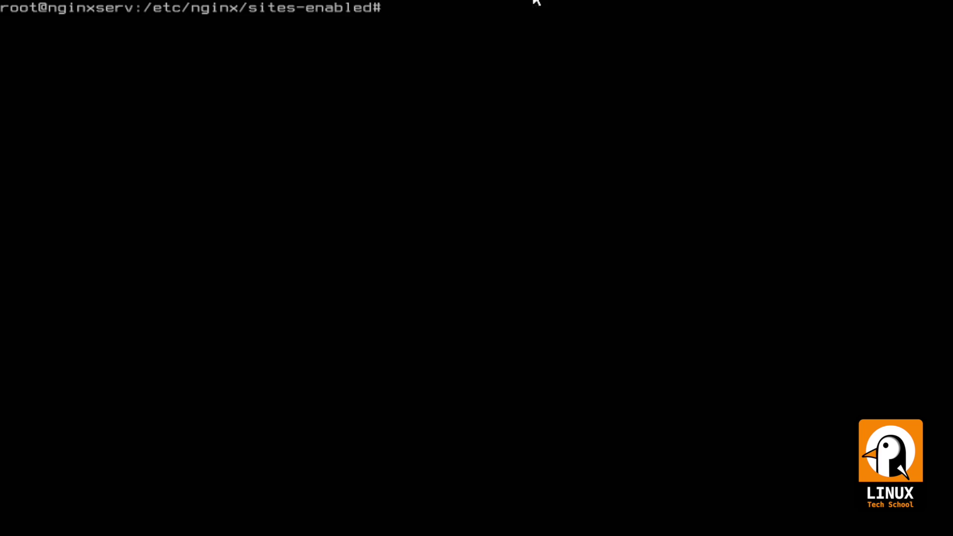
{"action": "type", "text": "ss -ltn"}
{"action": "key", "text": "Return"}
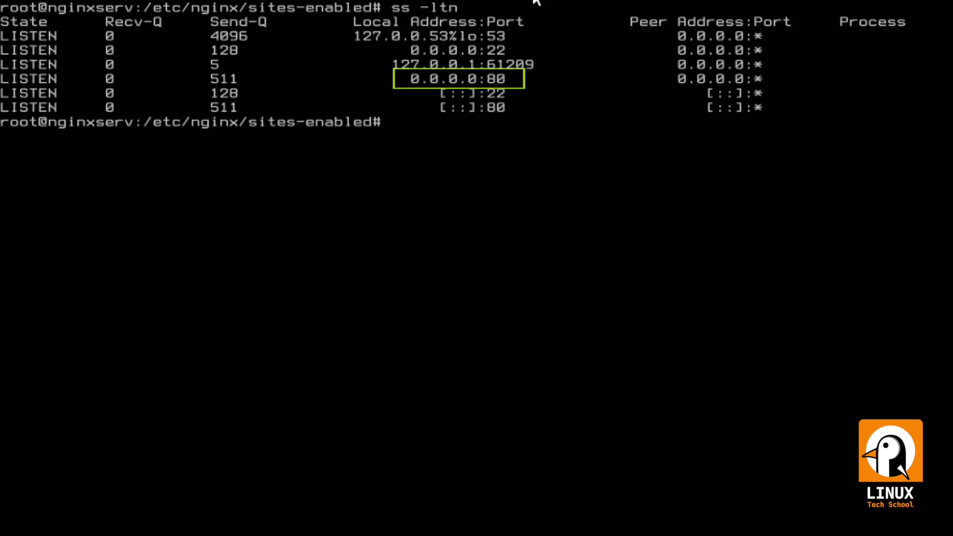
Enable UFW, allow port 80/tcp, and check the firewall status
{"action": "key", "text": "ctrl+l"}
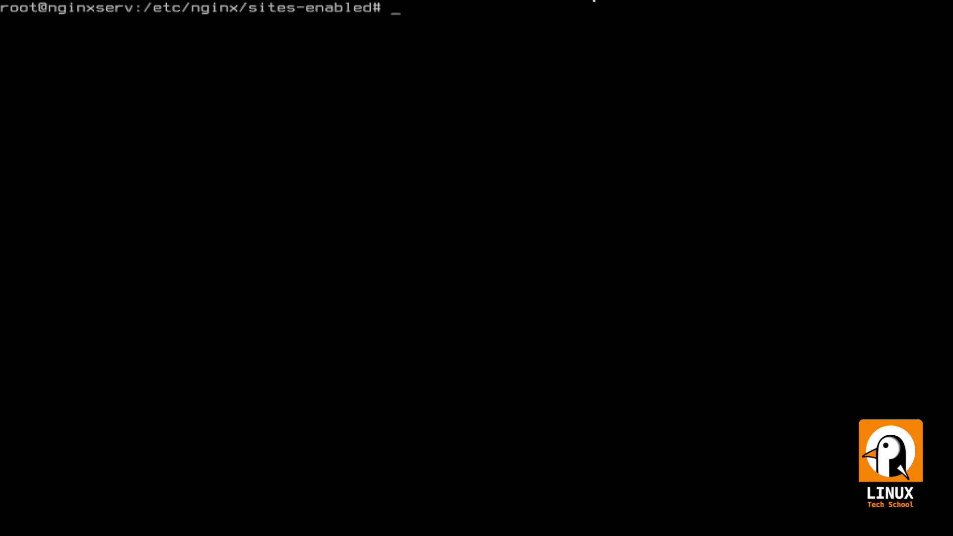
{"action": "type", "text": "ufw enable"}
{"action": "key", "text": "Return"}
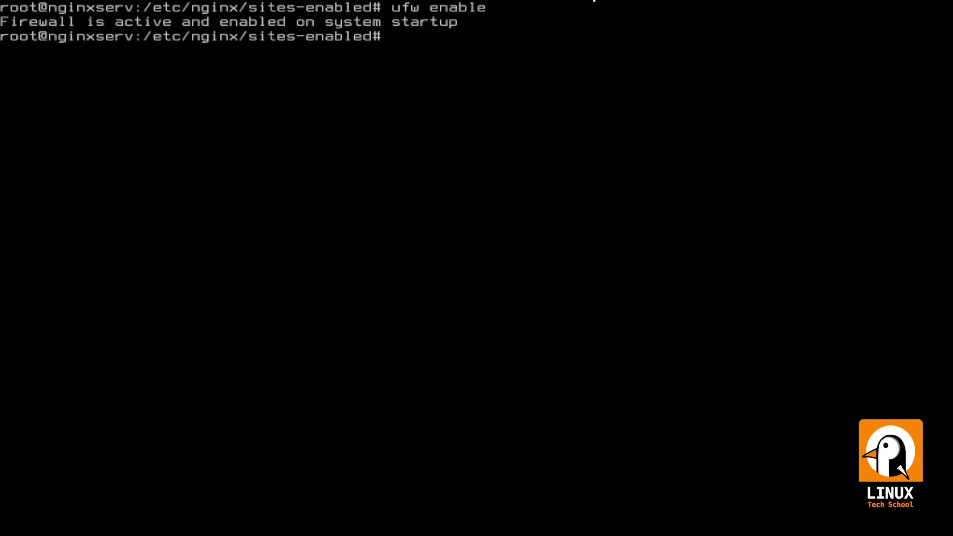
{"action": "type", "text": "ufw allow 80/tc"}
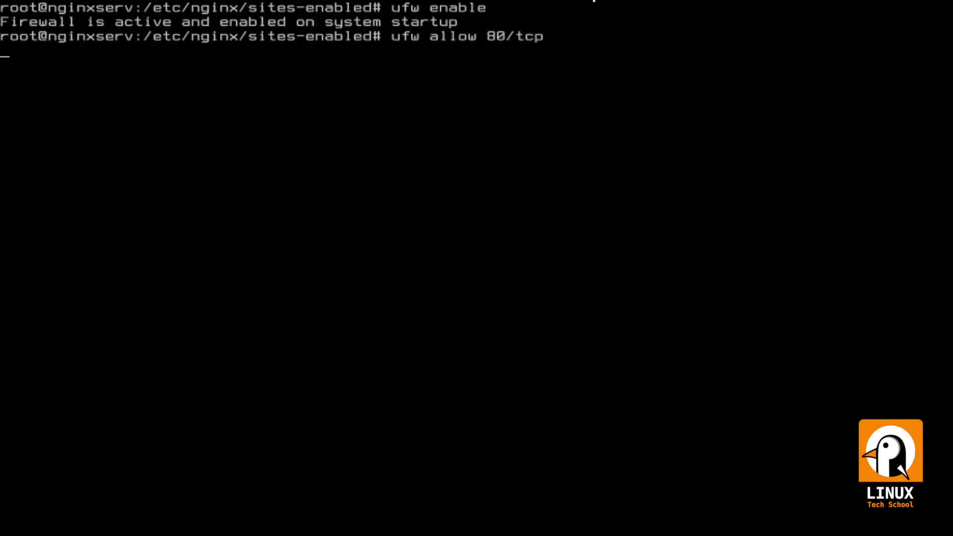
{"action": "type", "text": "p"}
{"action": "key", "text": "Return"}
{"action": "type", "text": "ufw sat"}
{"action": "key", "text": "BackSpace"}
{"action": "key", "text": "BackSpace"}
{"action": "type", "text": "taut"}
{"action": "key", "text": "BackSpace"}
{"action": "type", "text": "tus"}
{"action": "key", "text": "Return"}
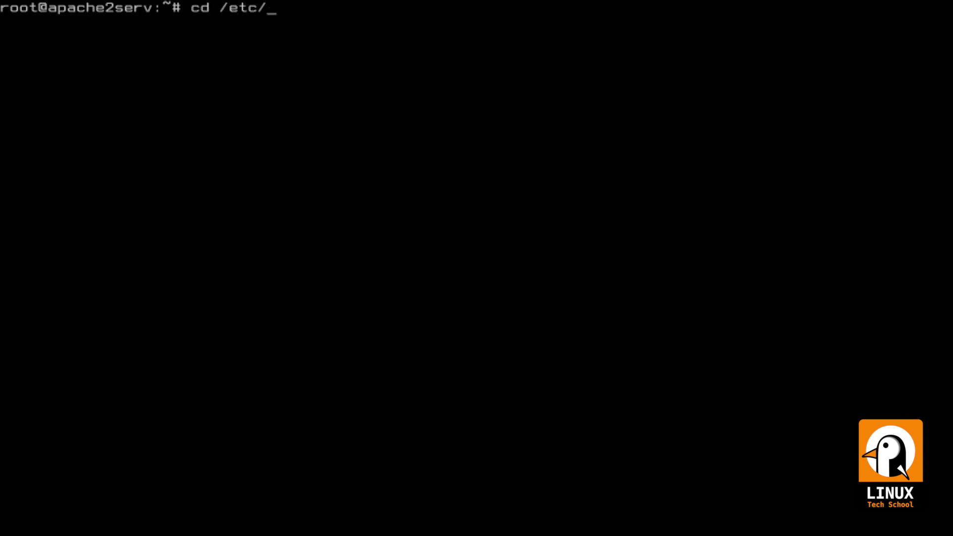
{"action": "type", "text": "apa"}
Move into /etc/apache2/sites-available on apache2serv, listing each folder
{"action": "key", "text": "Tab"}
{"action": "key", "text": "Return"}
{"action": "type", "text": "ls -l"}
{"action": "key", "text": "Return"}
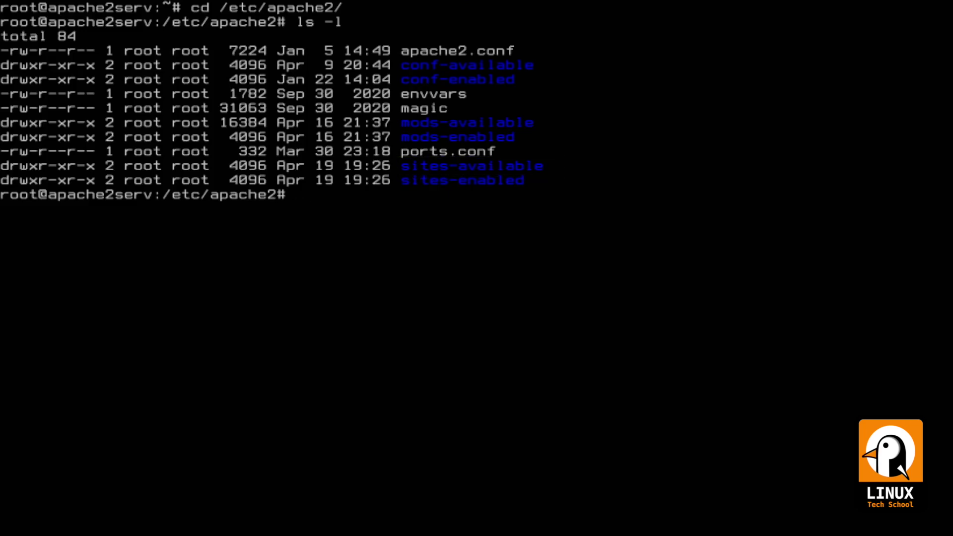
{"action": "type", "text": "cd si"}
{"action": "key", "text": "Tab"}
{"action": "type", "text": "a"}
{"action": "key", "text": "Tab"}
{"action": "key", "text": "Return"}
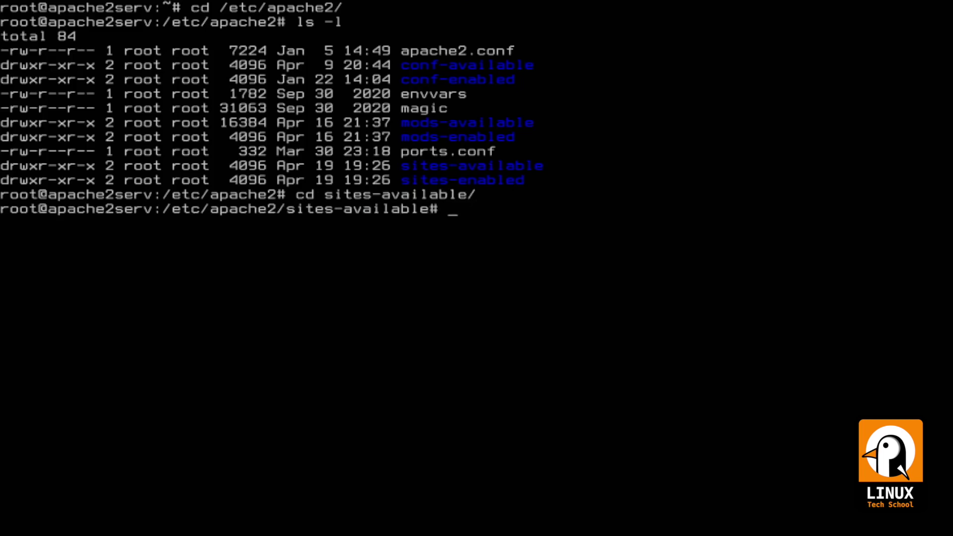
{"action": "type", "text": "ls -l"}
{"action": "key", "text": "Return"}
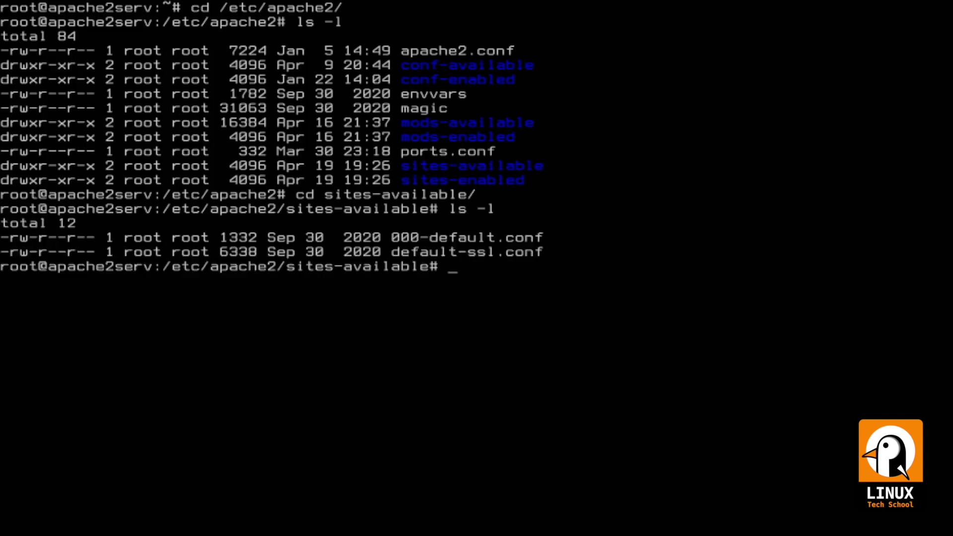
{"action": "type", "text": "cp 0"}
Copy 000-default.conf to proxysite.conf
{"action": "key", "text": "Tab"}
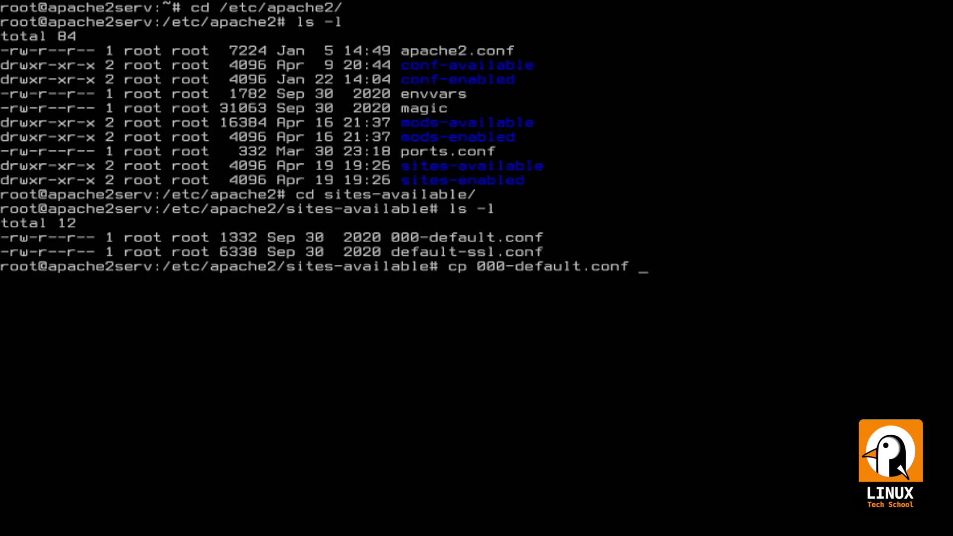
{"action": "type", "text": "proxysite."}
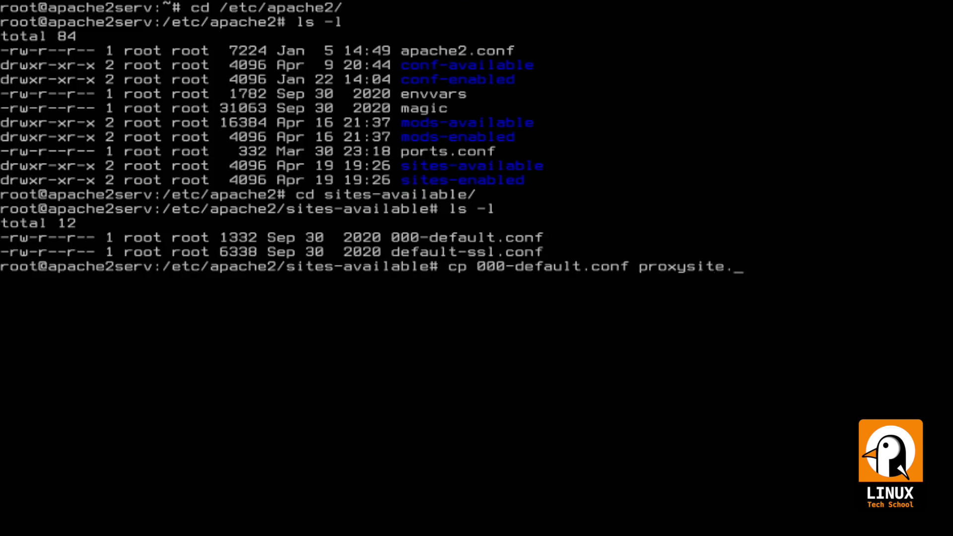
{"action": "type", "text": "conf"}
{"action": "key", "text": "Return"}
{"action": "type", "text": "nano pro"}
{"action": "key", "text": "Tab"}
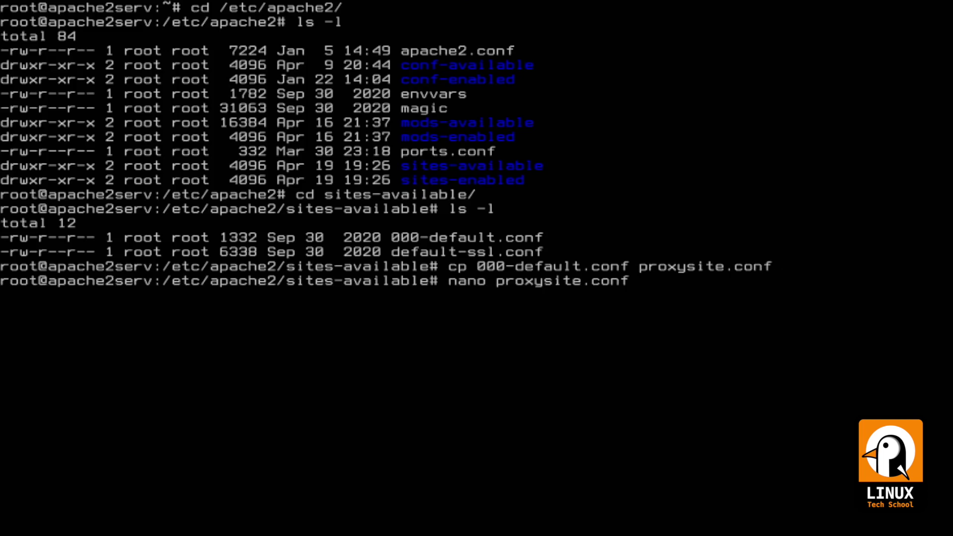
Open proxysite.conf with line numbers shown and set DocumentRoot to /var/www/proxysite
{"action": "key", "text": "Return"}
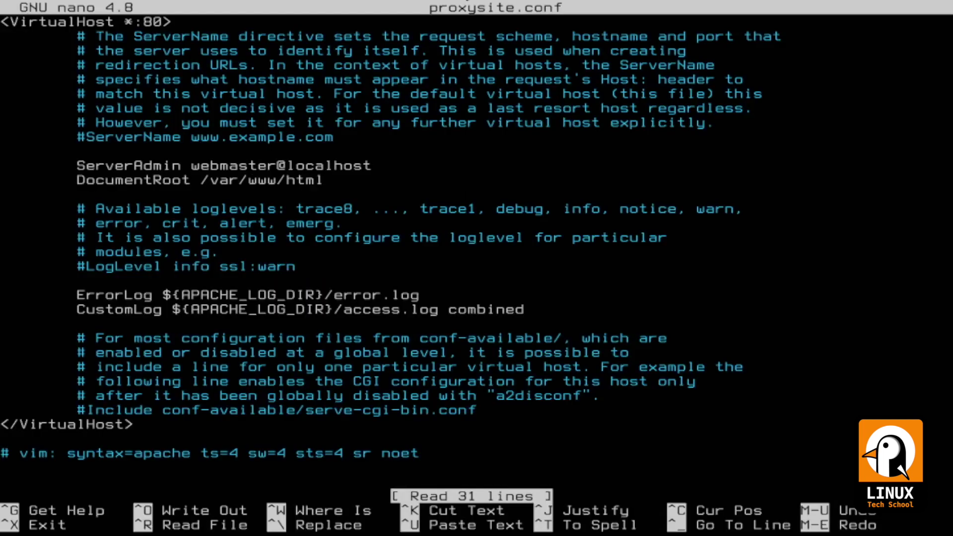
{"action": "key", "text": "Down"}
{"action": "key", "text": "Down"}
{"action": "key", "text": "Down"}
{"action": "key", "text": "Down"}
{"action": "key", "text": "Down"}
{"action": "key", "text": "Down"}
{"action": "key", "text": "Down"}
{"action": "key", "text": "Down"}
{"action": "key", "text": "Down"}
{"action": "key", "text": "alt+shift+3"}
{"action": "key", "text": "Down"}
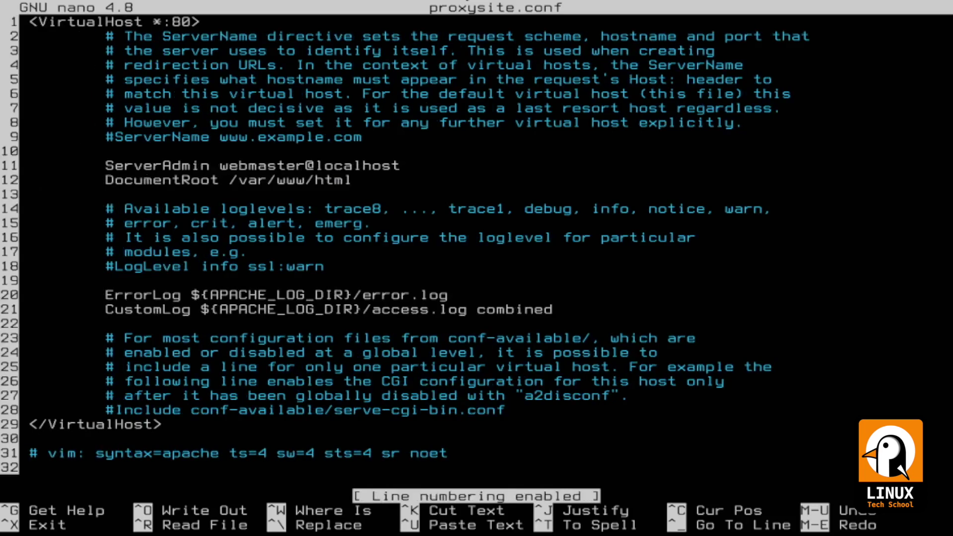
{"action": "key", "text": "BackSpace"}
{"action": "key", "text": "BackSpace"}
{"action": "key", "text": "BackSpace"}
{"action": "key", "text": "BackSpace"}
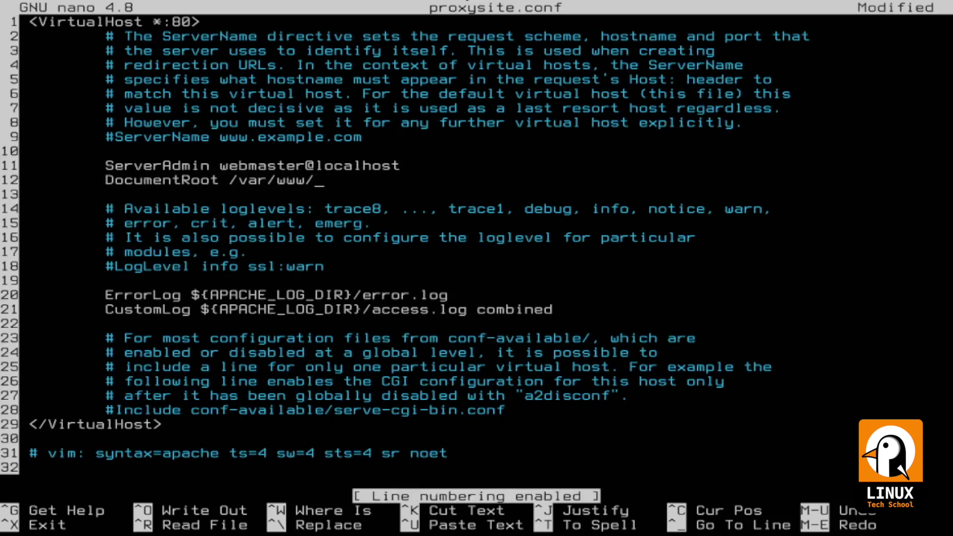
{"action": "type", "text": "proxysite"}
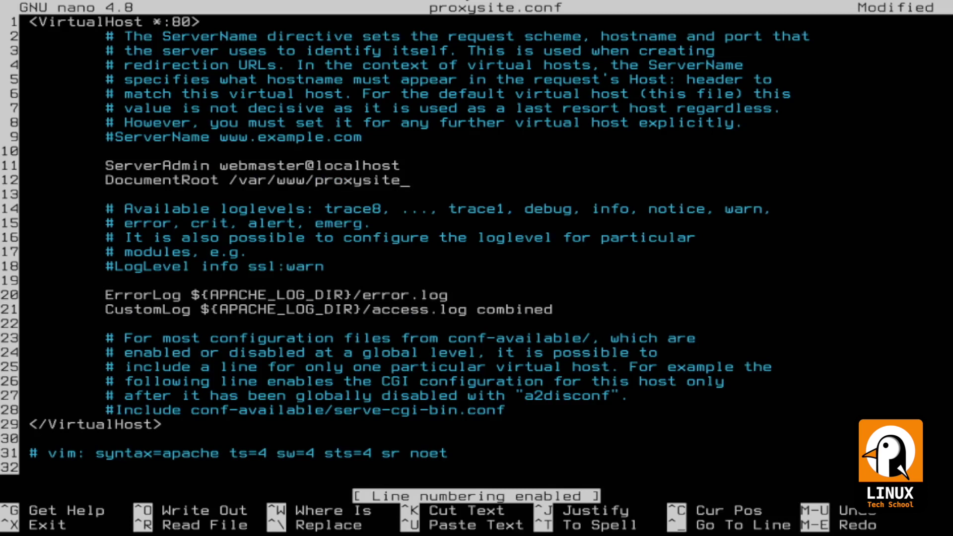
Change the VirtualHost port from *:80 to *:8080 and save proxysite.conf
{"action": "key", "text": "Up"}
{"action": "key", "text": "Up"}
{"action": "key", "text": "Up"}
{"action": "key", "text": "Up"}
{"action": "key", "text": "Up"}
{"action": "type", "text": "80"}
{"action": "key", "text": "shift+Left"}
{"action": "key", "text": "shift+Left"}
{"action": "key", "text": "shift+Left"}
{"action": "key", "text": "shift+Left"}
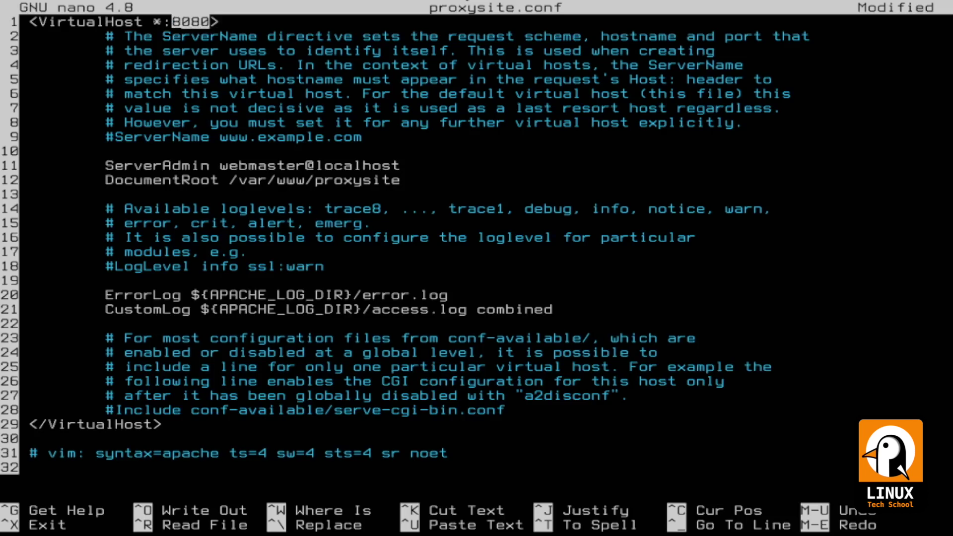
{"action": "key", "text": "Right"}
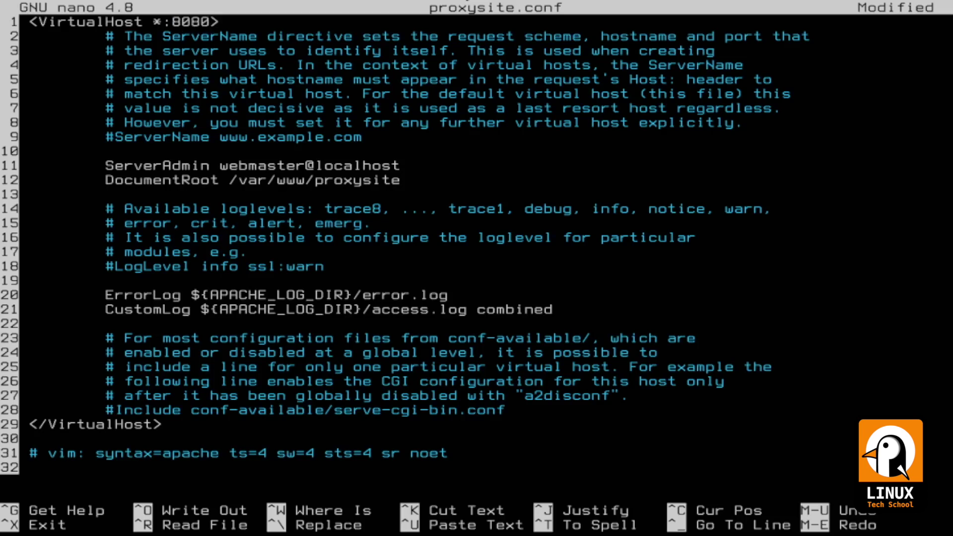
{"action": "key", "text": "ctrl+x"}
{"action": "key", "text": "y"}
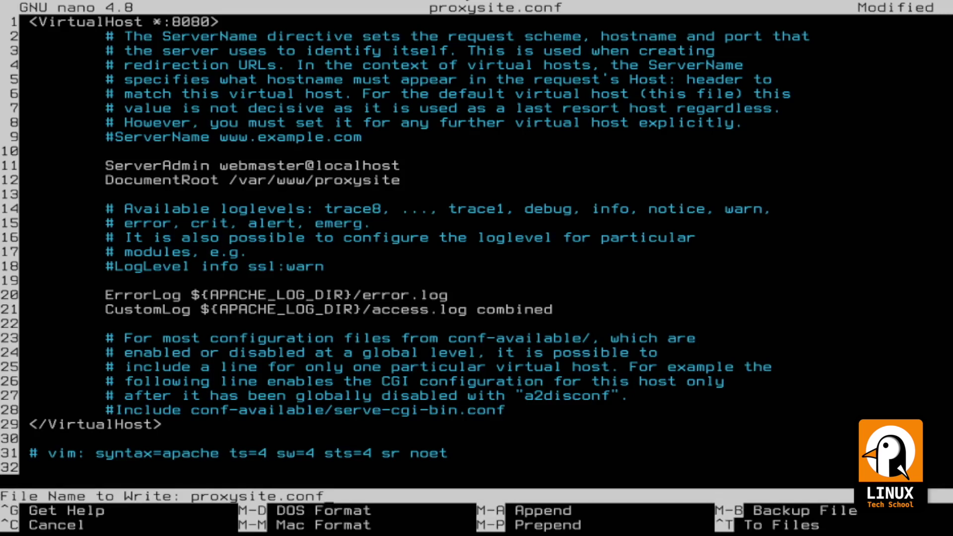
{"action": "key", "text": "Return"}
Add a 'Listen 8080' line below 'Listen 80' in ../ports.conf and save it
{"action": "key", "text": "ctrl+l"}
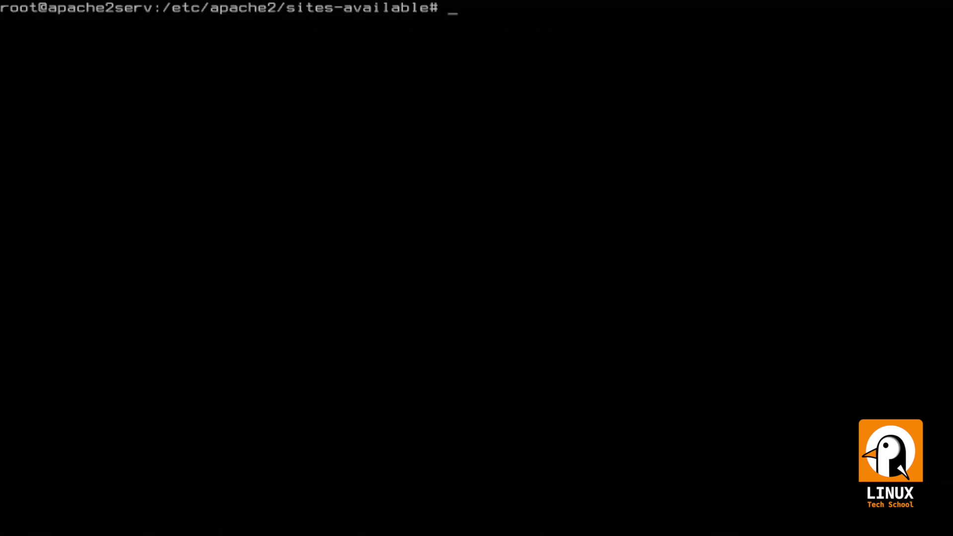
{"action": "type", "text": "nano ../ports.conf"}
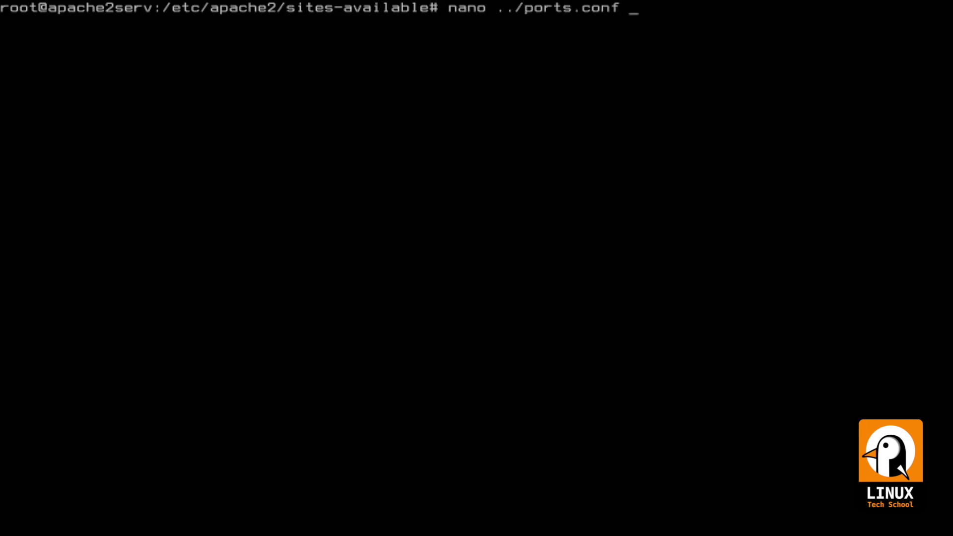
{"action": "key", "text": "Return"}
{"action": "key", "text": "Down"}
{"action": "key", "text": "Return"}
{"action": "key", "text": "Up"}
{"action": "type", "text": "Listen 8080"}
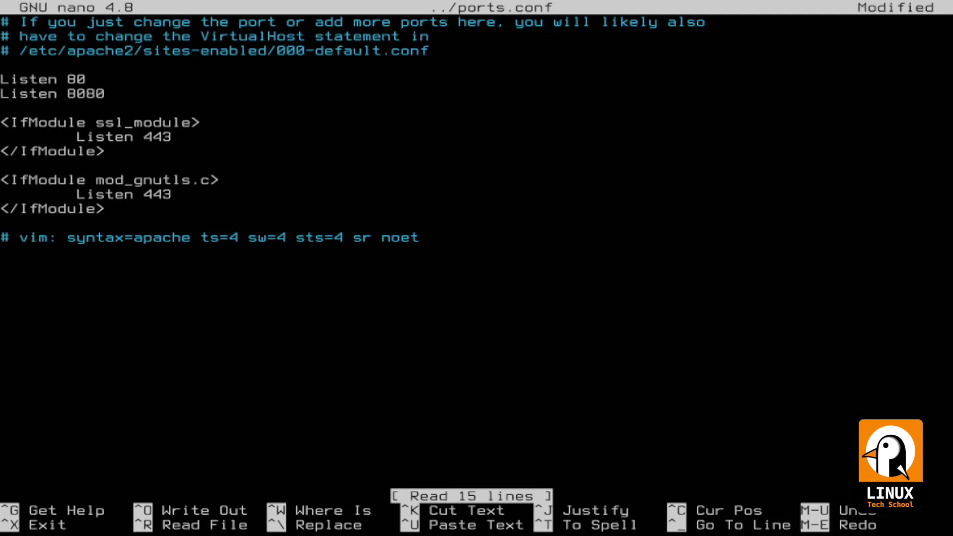
{"action": "key", "text": "ctrl+x"}
{"action": "key", "text": "y"}
{"action": "key", "text": "Return"}
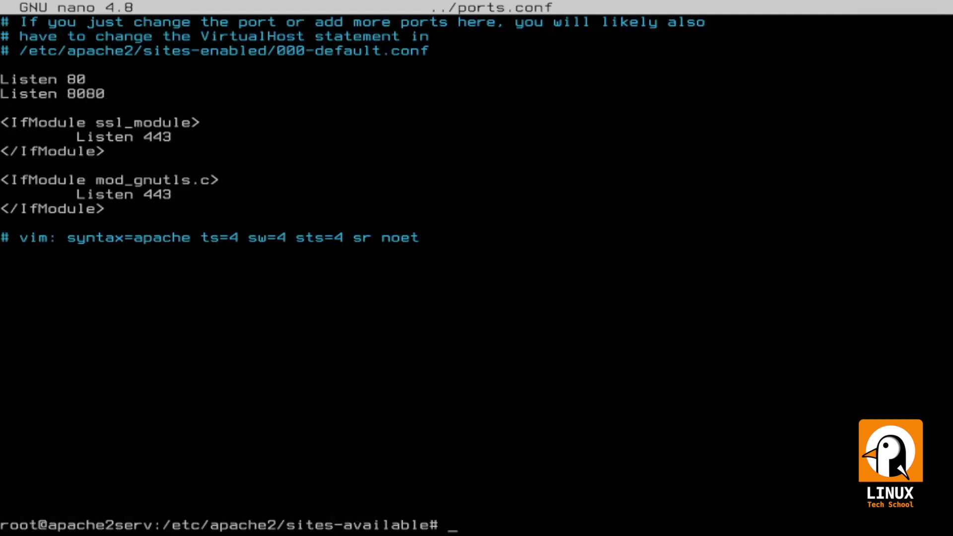
Enable proxysite.conf with a2ensite and restart apache2.service
{"action": "key", "text": "ctrl+l"}
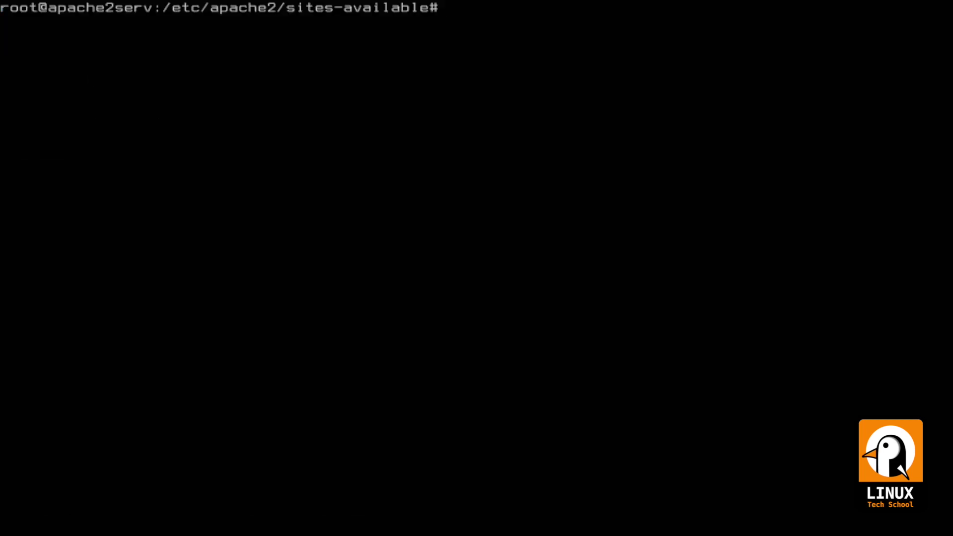
{"action": "type", "text": "a2ensite proxysite.conf"}
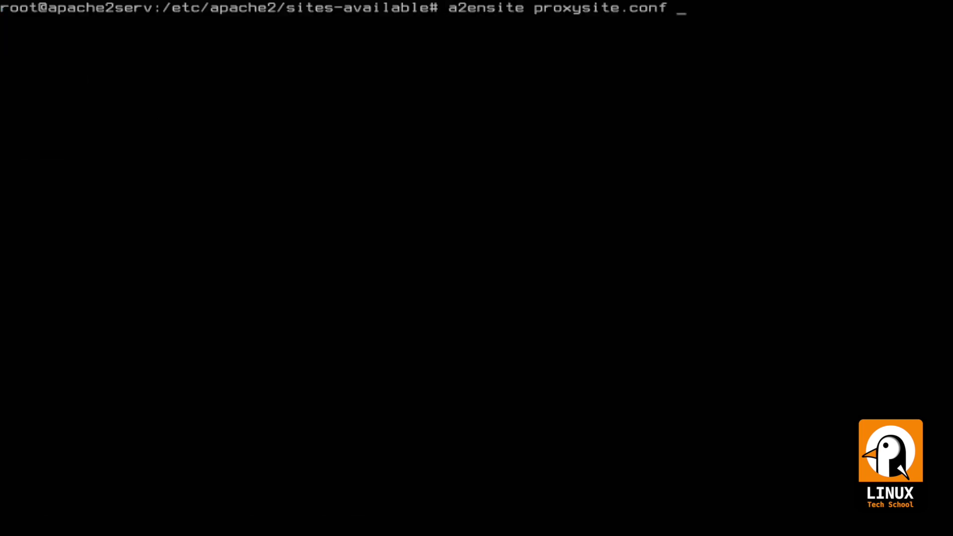
{"action": "type", "text": "systemctl"}
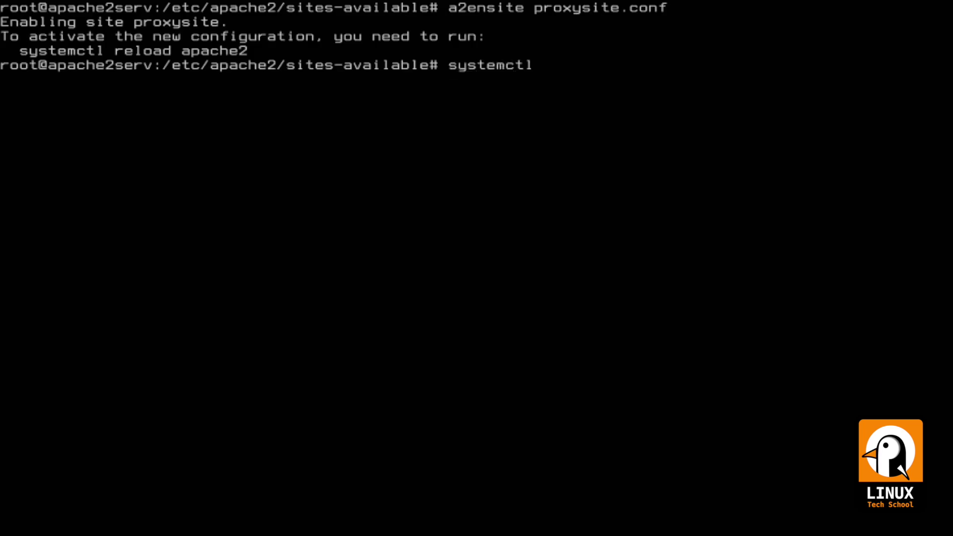
{"action": "type", "text": " restart apache2"}
{"action": "key", "text": "Tab"}
{"action": "key", "text": "Return"}
Check that apache2.service is active (running), then quit the status pager
{"action": "key", "text": "Up"}
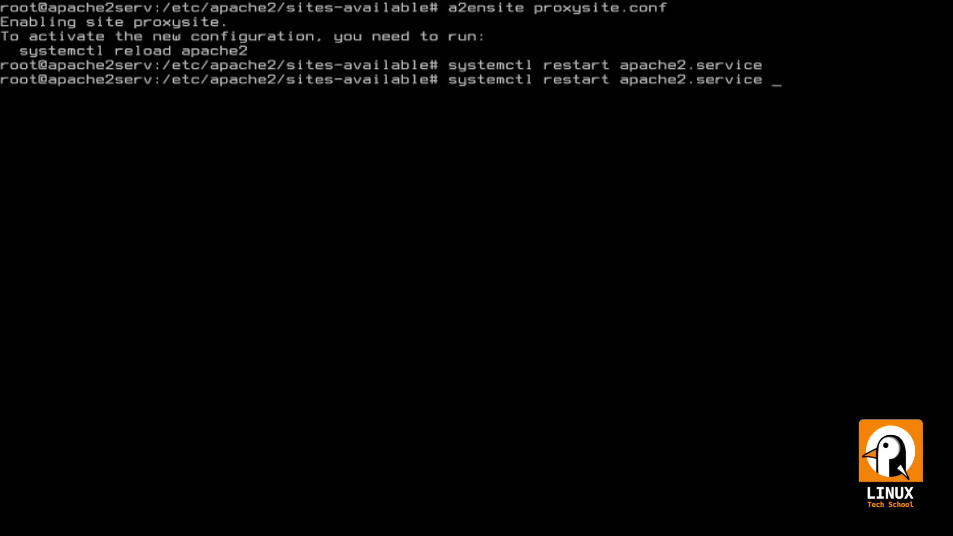
{"action": "key", "text": "Left"}
{"action": "key", "text": "Left"}
{"action": "key", "text": "Left"}
{"action": "key", "text": "Left"}
{"action": "key", "text": "Left"}
{"action": "key", "text": "Left"}
{"action": "key", "text": "BackSpace"}
{"action": "key", "text": "BackSpace"}
{"action": "key", "text": "BackSpace"}
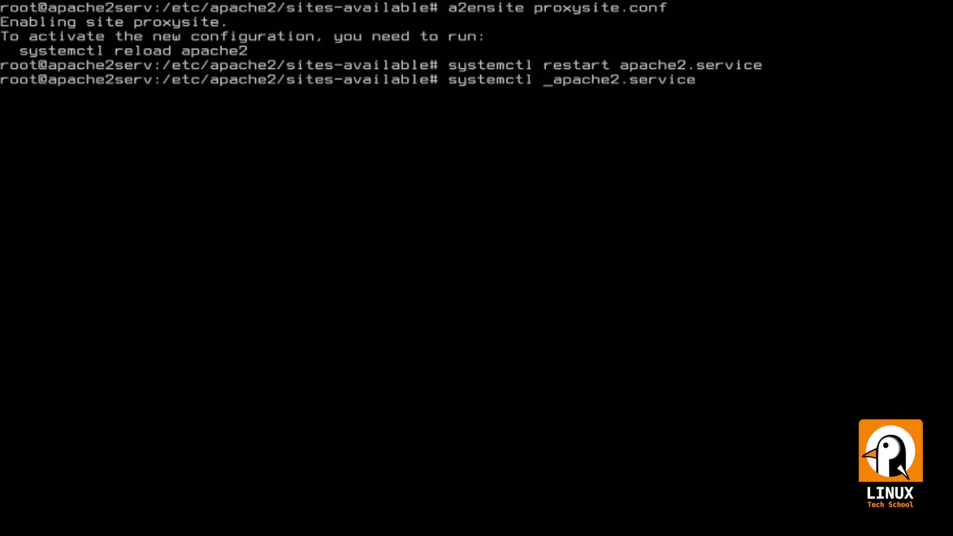
{"action": "type", "text": "status"}
{"action": "key", "text": "Return"}
{"action": "key", "text": "q"}
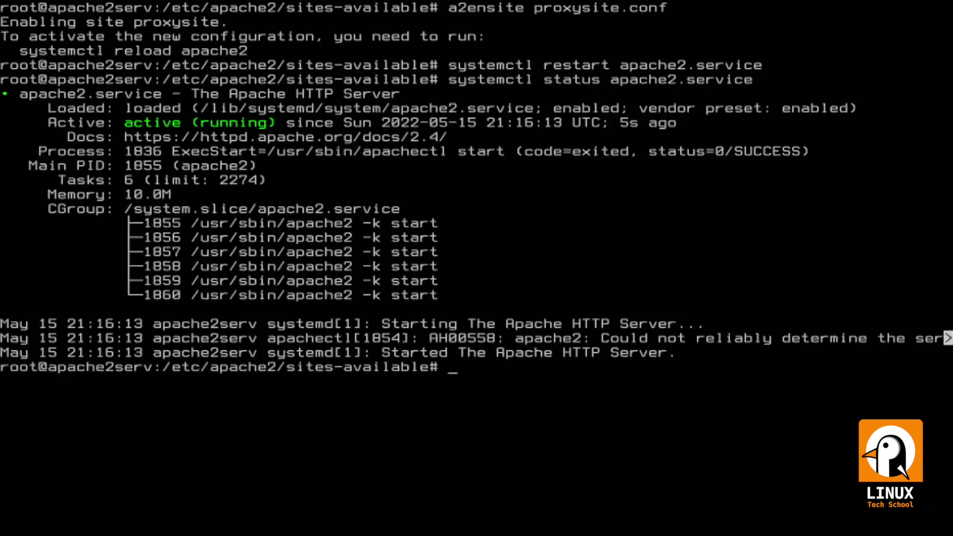
Check the UFW status and add a rule allowing 8080/tcp
{"action": "key", "text": "ctrl+l"}
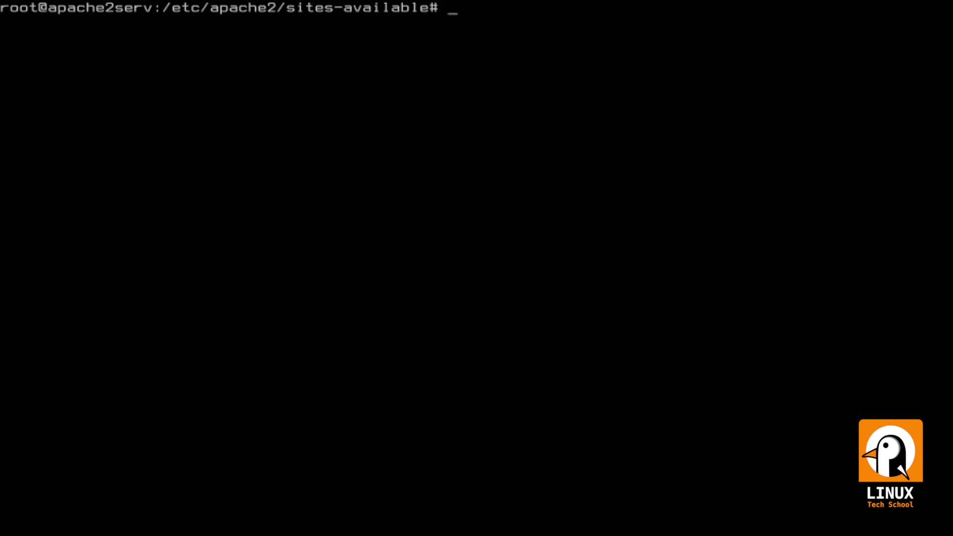
{"action": "type", "text": "ufw status"}
{"action": "key", "text": "Return"}
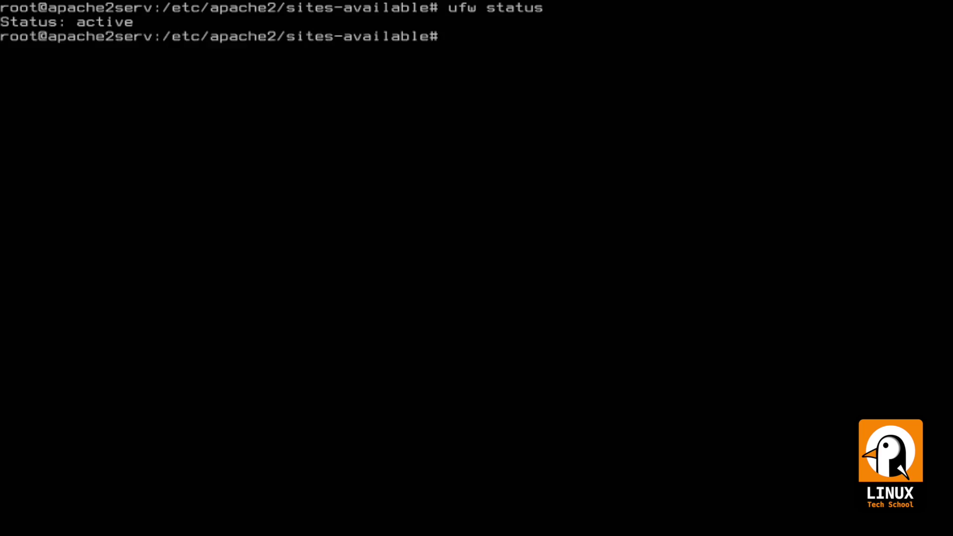
{"action": "type", "text": "ufw allow"}
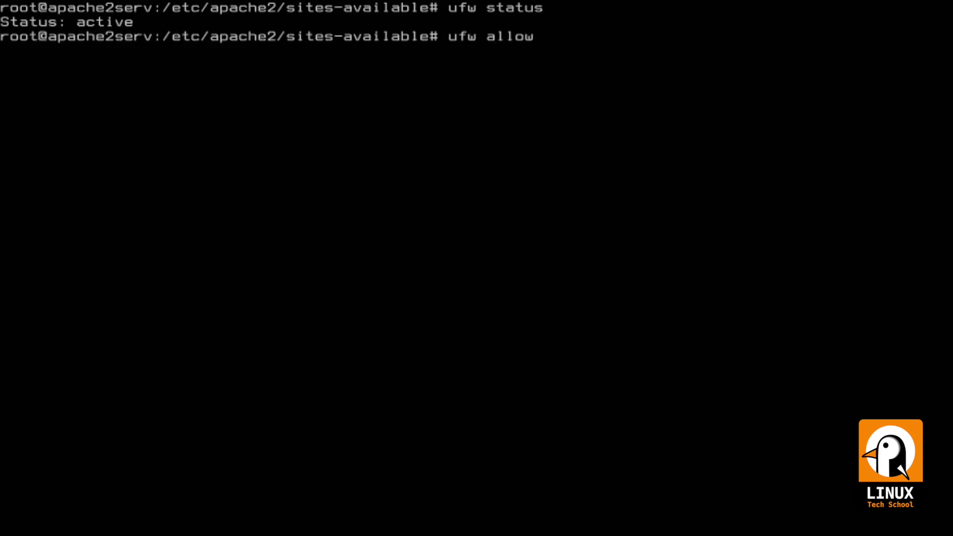
{"action": "type", "text": " 8080/tcp"}
{"action": "key", "text": "Return"}
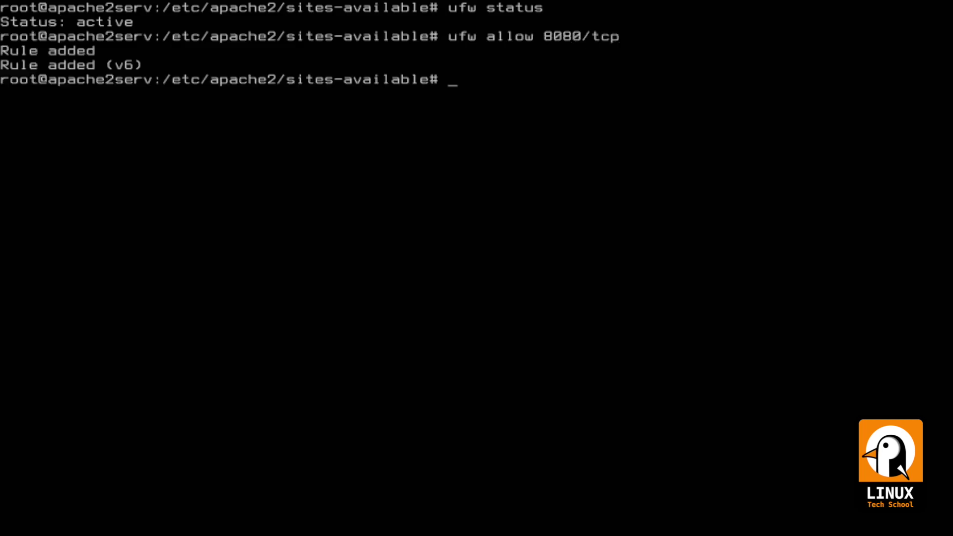
{"action": "type", "text": "ufw sat"}
List the UFW rules again to confirm 8080/tcp is allowed for IPv4 and IPv6
{"action": "key", "text": "BackSpace"}
{"action": "key", "text": "BackSpace"}
{"action": "type", "text": "tatus"}
{"action": "key", "text": "Return"}
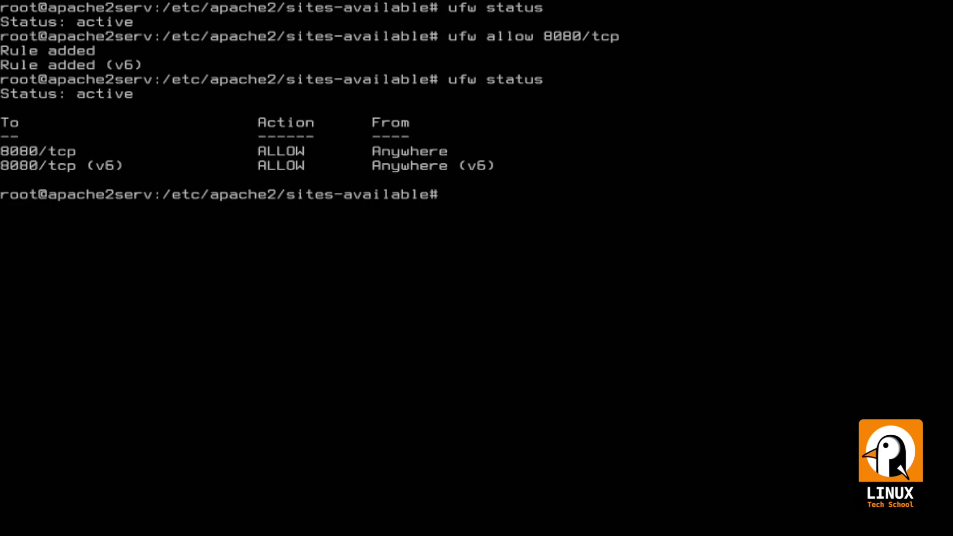
{"action": "key", "text": "ctrl+l"}
{"action": "type", "text": "cd /var/www/"}
Create an empty proxysite directory under /var/www and move into it
{"action": "key", "text": "Return"}
{"action": "type", "text": "ls -l"}
{"action": "key", "text": "Return"}
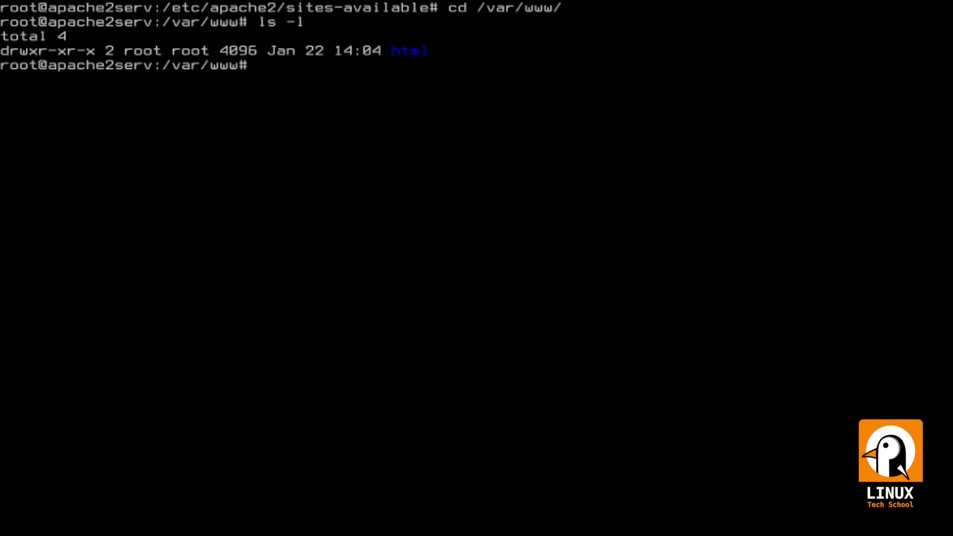
{"action": "type", "text": "mkdir proxysite"}
{"action": "key", "text": "Return"}
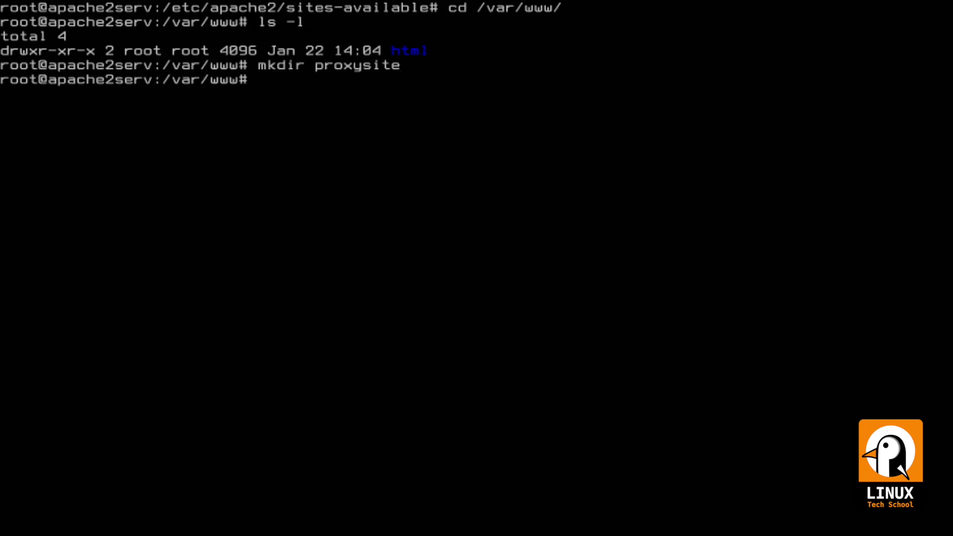
{"action": "type", "text": "cd pro"}
{"action": "key", "text": "Tab"}
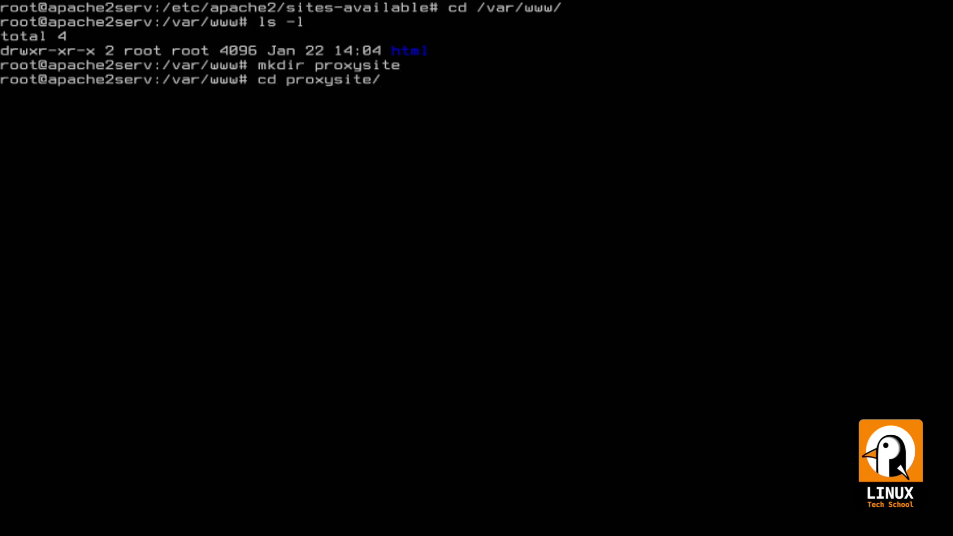
{"action": "key", "text": "Return"}
{"action": "type", "text": "ls -l"}
{"action": "key", "text": "Return"}
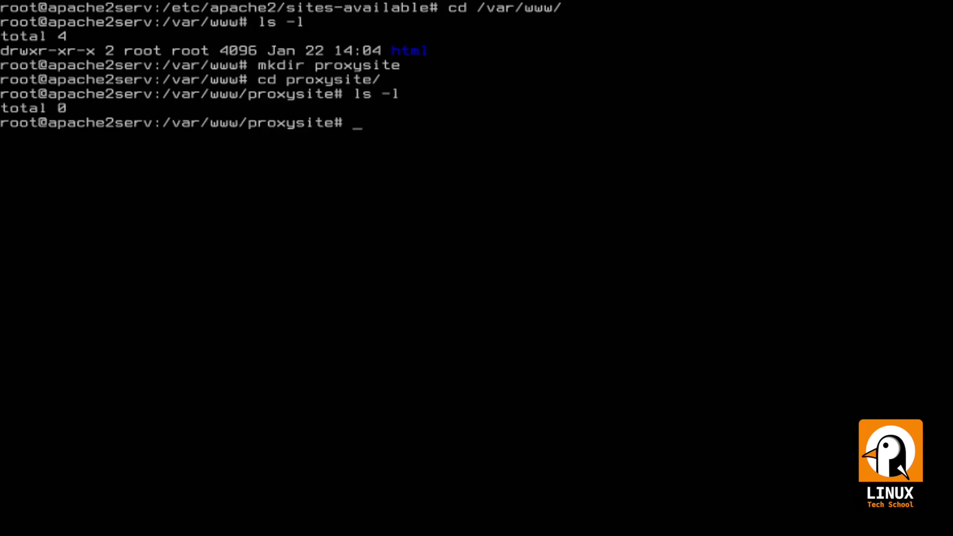
{"action": "type", "text": "nano index.php"}
Create index.php with the pasted PHP welcome and server-variable code, and save it
{"action": "key", "text": "Return"}
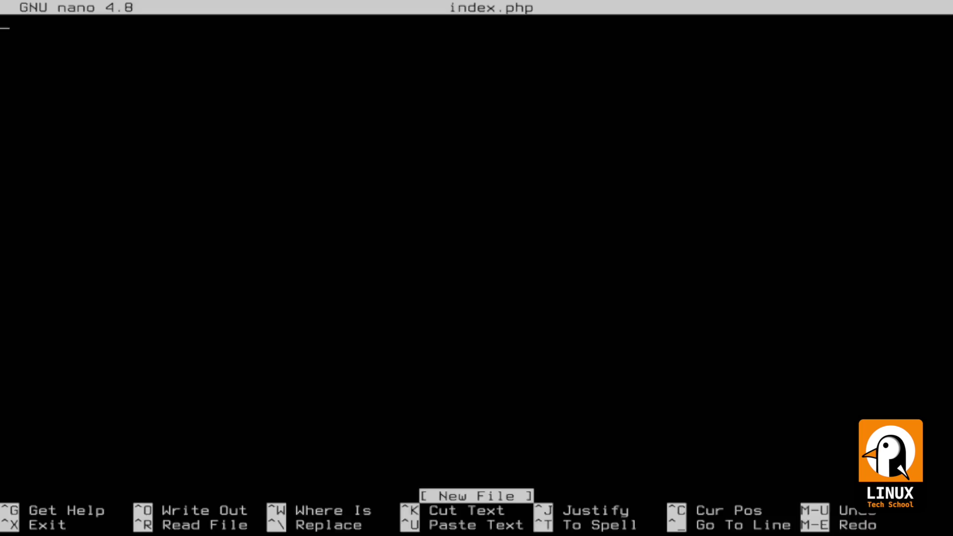
{"action": "key", "text": "ctrl+shift+v"}
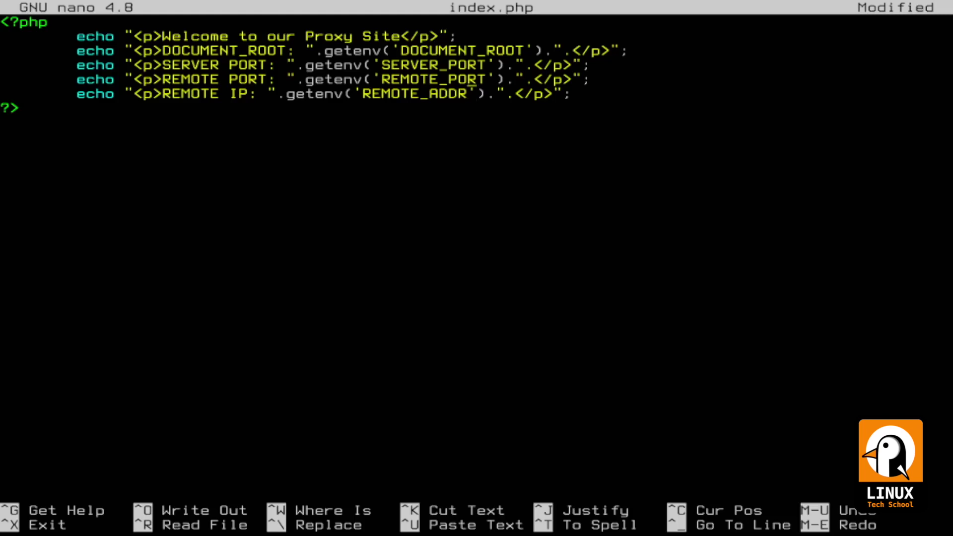
{"action": "key", "text": "ctrl+x"}
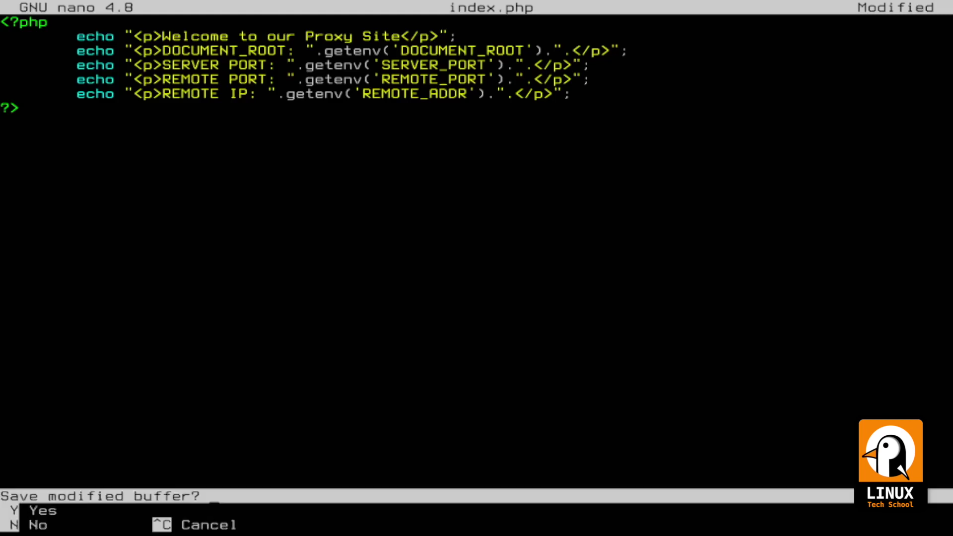
{"action": "key", "text": "y"}
{"action": "key", "text": "Return"}
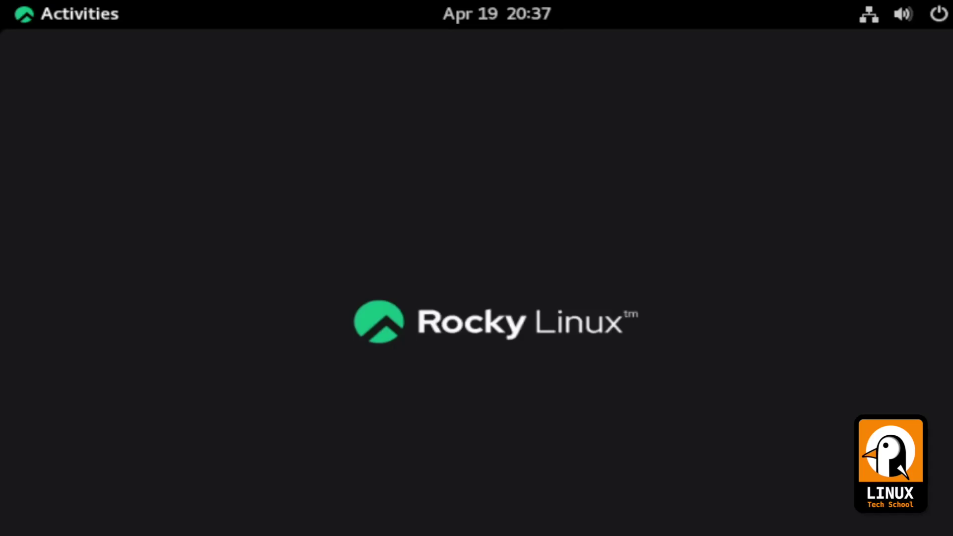
Launch Firefox, load mysite.intern in a new tab, and zoom in
{"action": "left_click", "coordinate": [22, 16]}
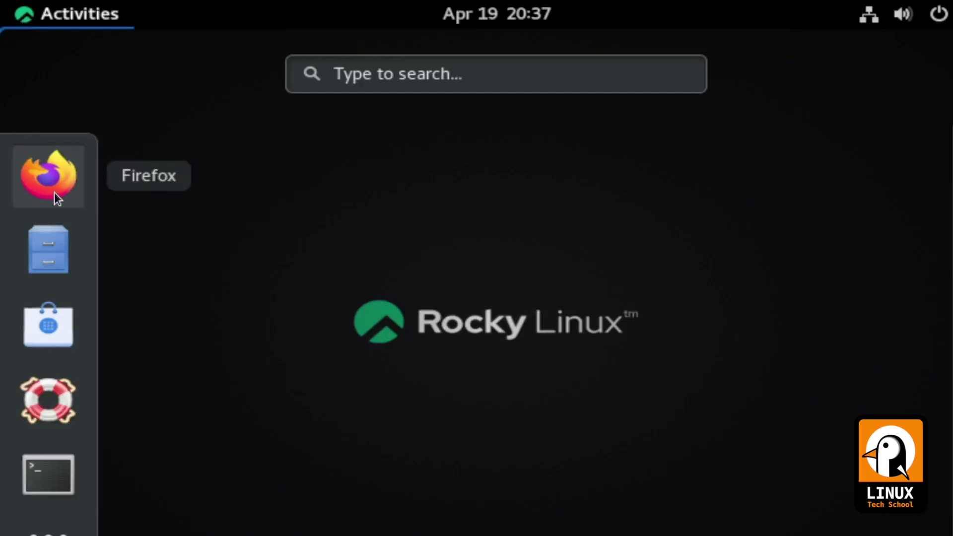
{"action": "left_click", "coordinate": [54, 193]}
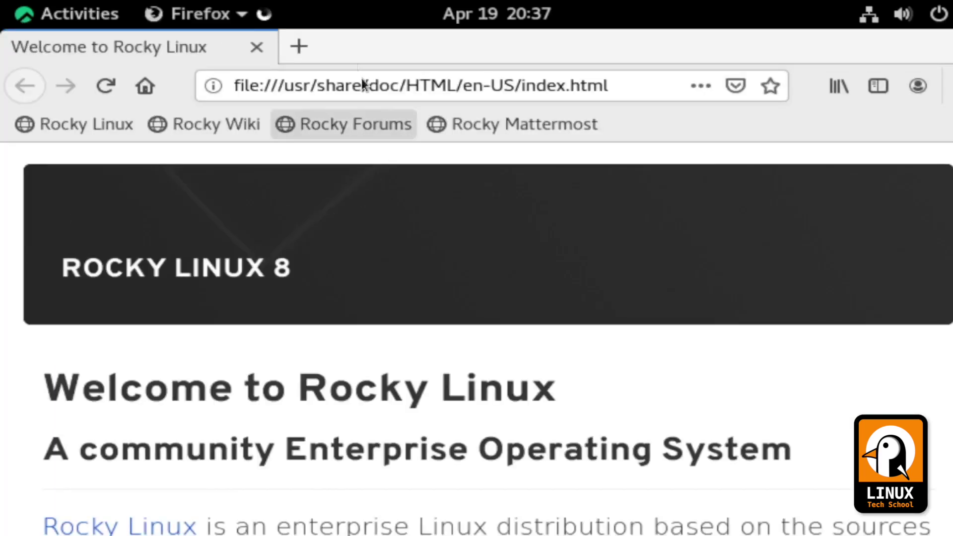
{"action": "left_click", "coordinate": [297, 47]}
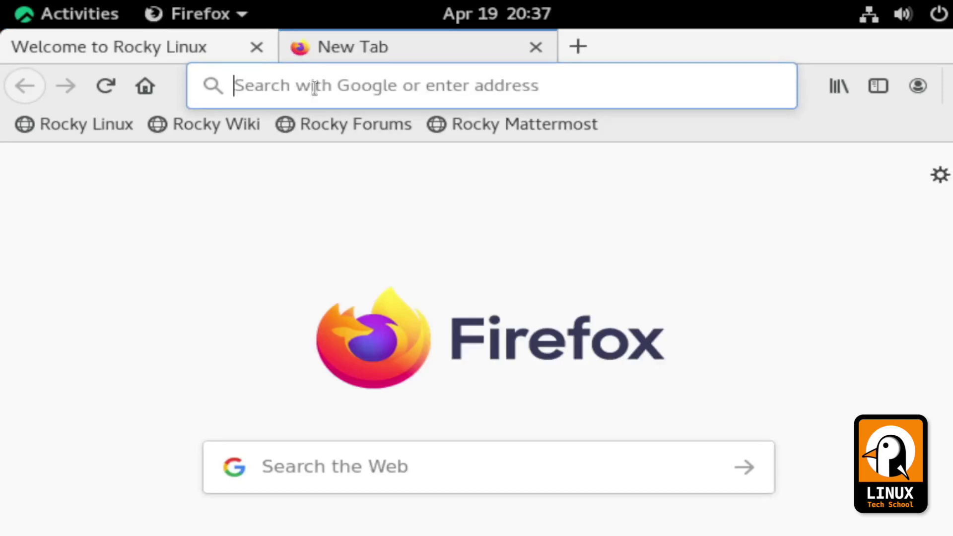
{"action": "type", "text": "my"}
{"action": "key", "text": "Return"}
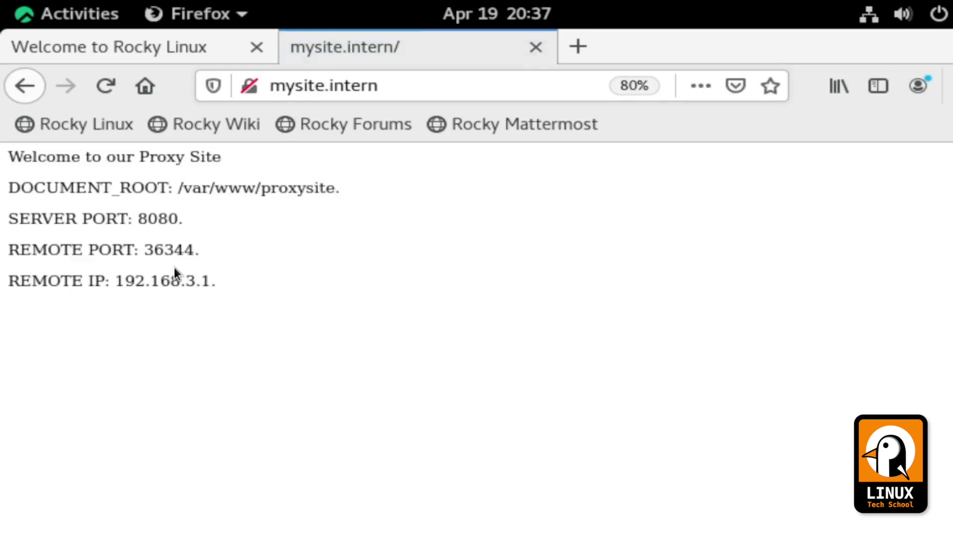
{"action": "key", "text": "ctrl+plus"}
{"action": "key", "text": "ctrl+plus"}
{"action": "key", "text": "ctrl+plus"}
{"action": "key", "text": "ctrl+plus"}
{"action": "key", "text": "ctrl+plus"}
{"action": "key", "text": "ctrl+plus"}
{"action": "key", "text": "ctrl+plus"}
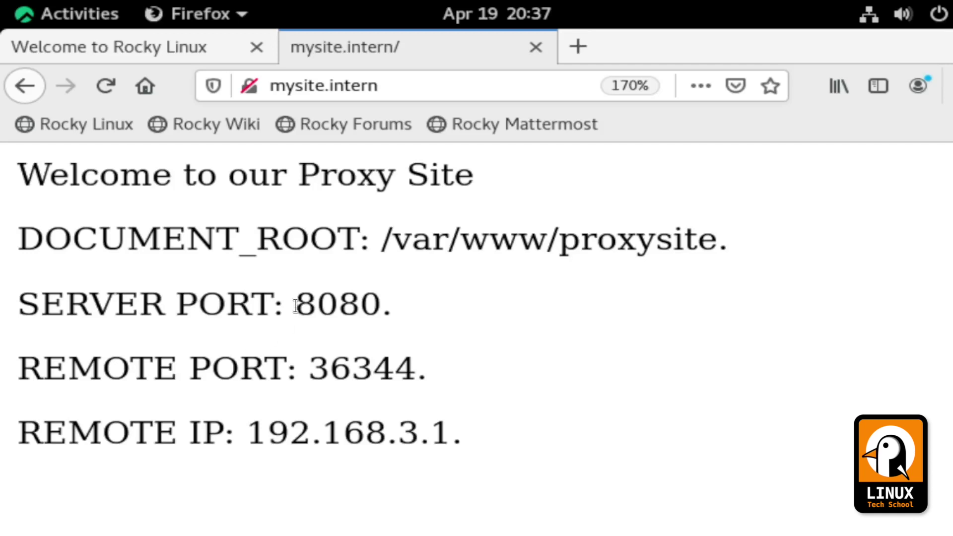
Highlight server port 8080, remote port 36344 and remote IP 192.168.3.1
{"action": "left_click_drag", "start_coordinate": [296, 305], "coordinate": [374, 309]}
{"action": "left_click_drag", "start_coordinate": [329, 370], "coordinate": [417, 370]}
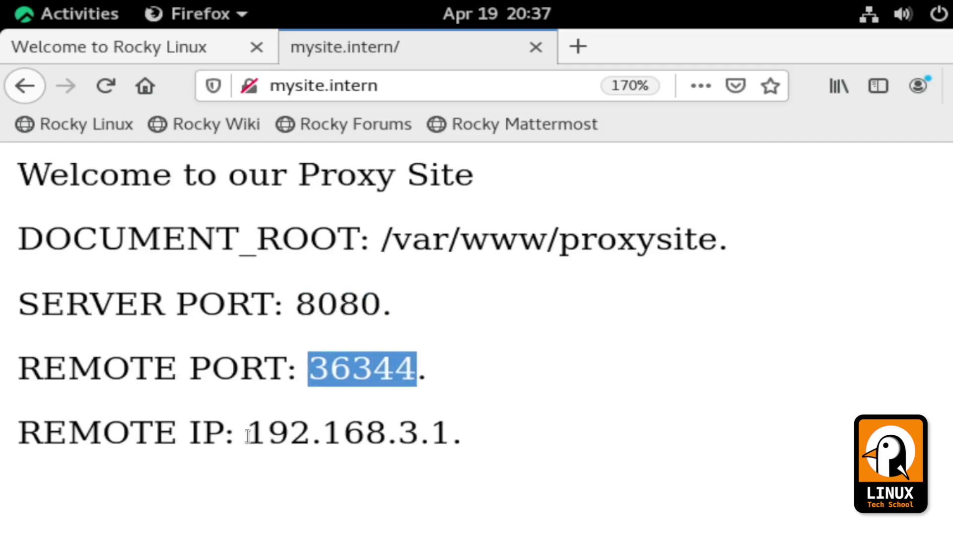
{"action": "left_click_drag", "start_coordinate": [247, 434], "coordinate": [453, 434]}
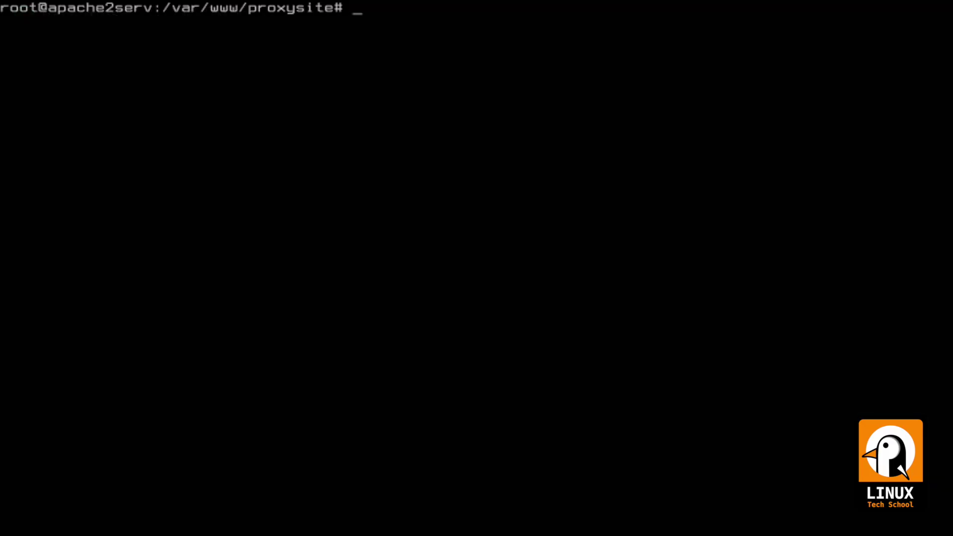
{"action": "type", "text": "ip a"}
After ip a, run tcpdump on port 8080 via enp0s8 and port 80 via enp0s9
{"action": "key", "text": "Return"}
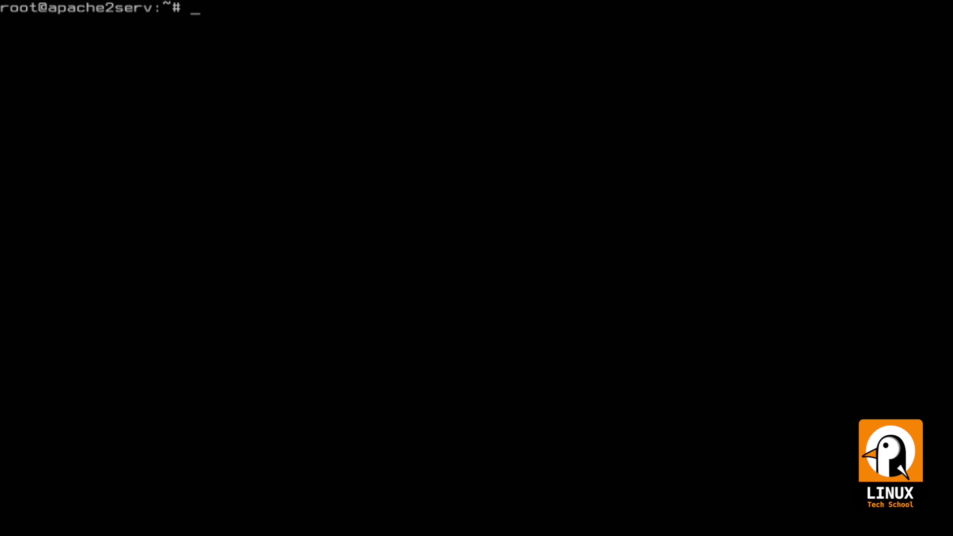
{"action": "type", "text": "tcpdump -"}
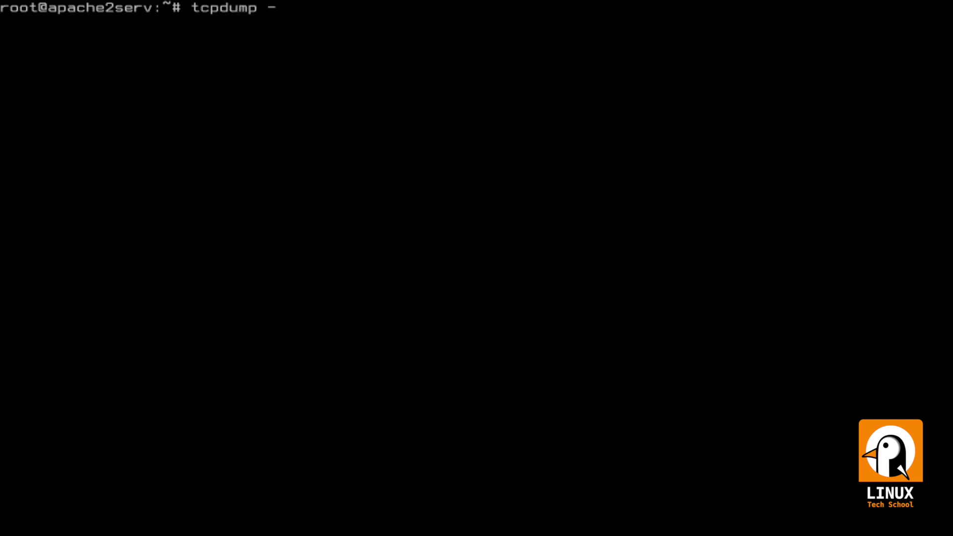
{"action": "type", "text": "A -n -i enp0s"}
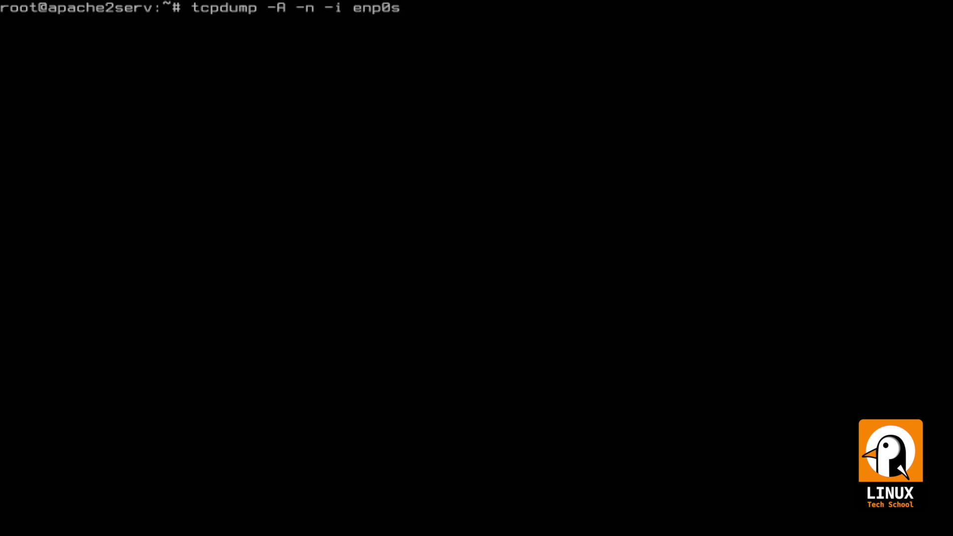
{"action": "type", "text": "8 port 8080"}
{"action": "key", "text": "Return"}
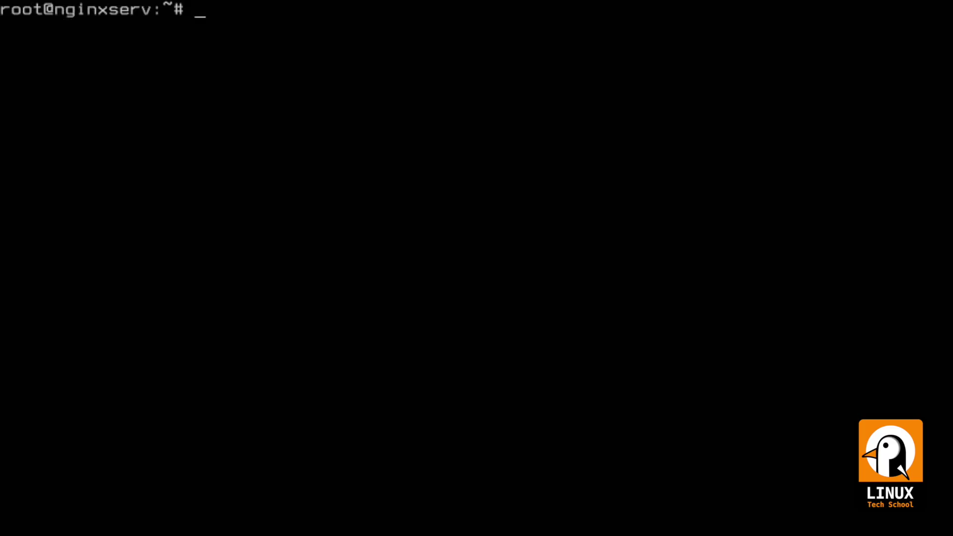
{"action": "type", "text": "tcpdump -A -n -i ep"}
{"action": "key", "text": "BackSpace"}
{"action": "type", "text": "np0s9 port 80"}
{"action": "key", "text": "Return"}
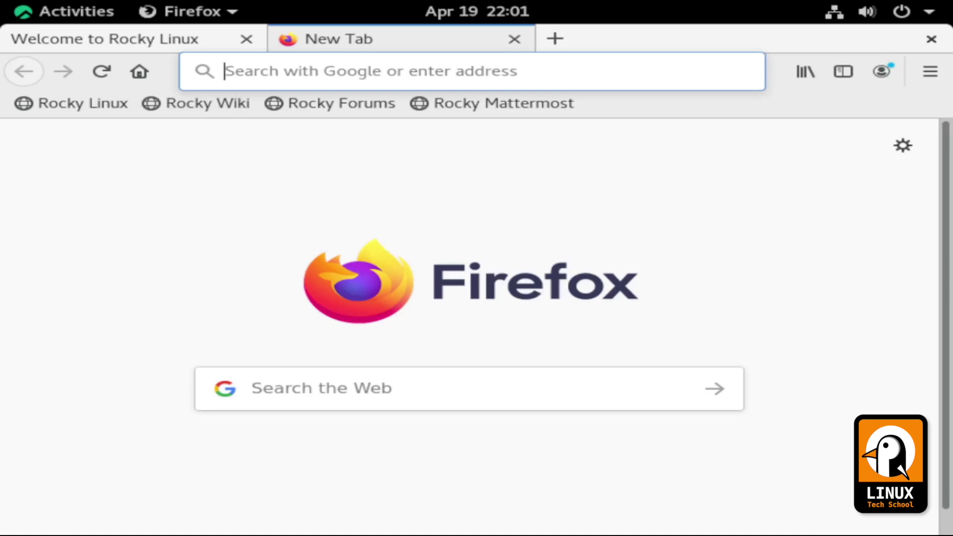
{"action": "type", "text": "mysite.intern/"}
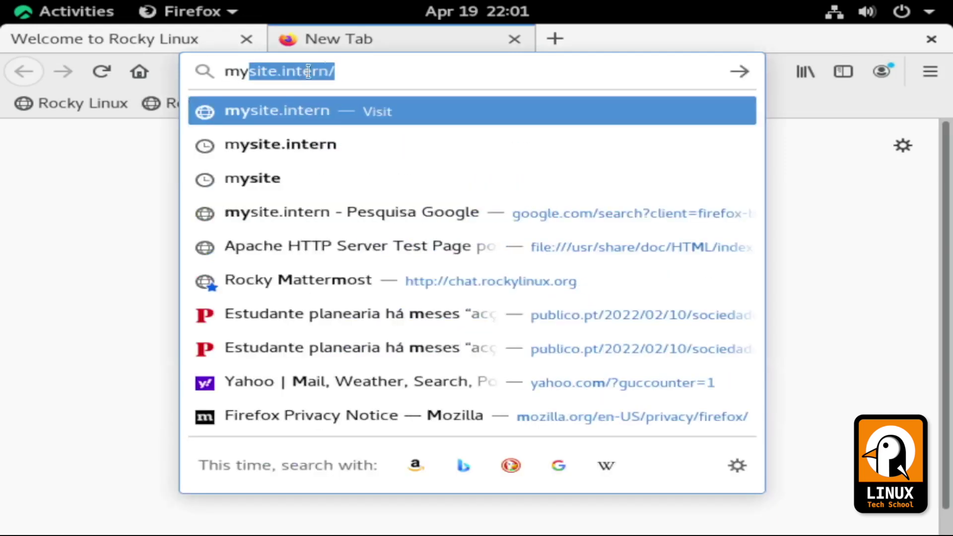
Reload mysite.intern from the autofilled address and zoom the page in twice
{"action": "left_click", "coordinate": [383, 70]}
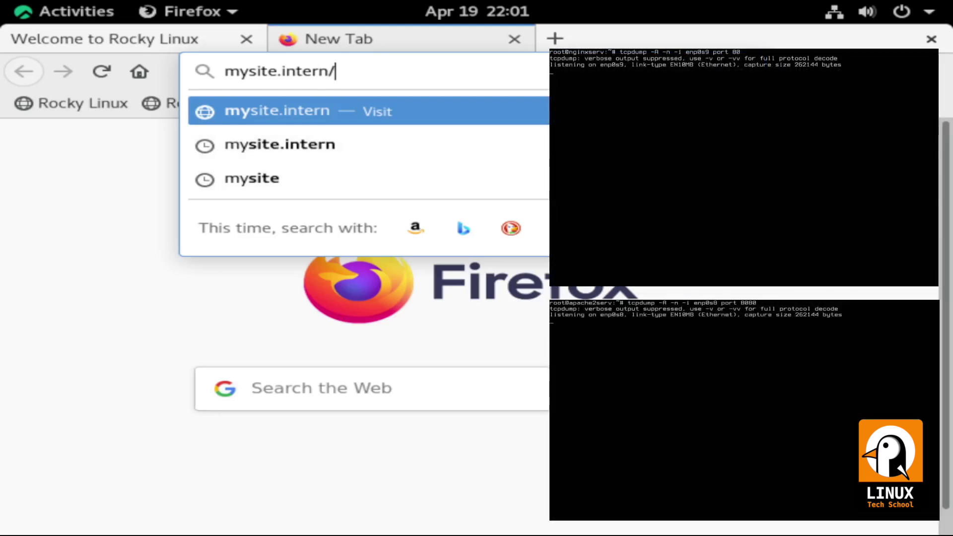
{"action": "key", "text": "Return"}
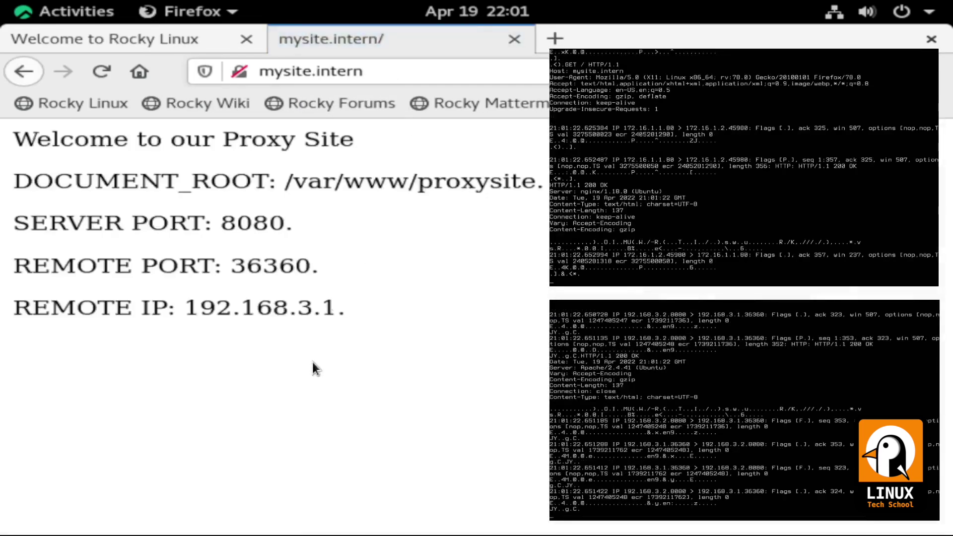
{"action": "key", "text": "ctrl+plus"}
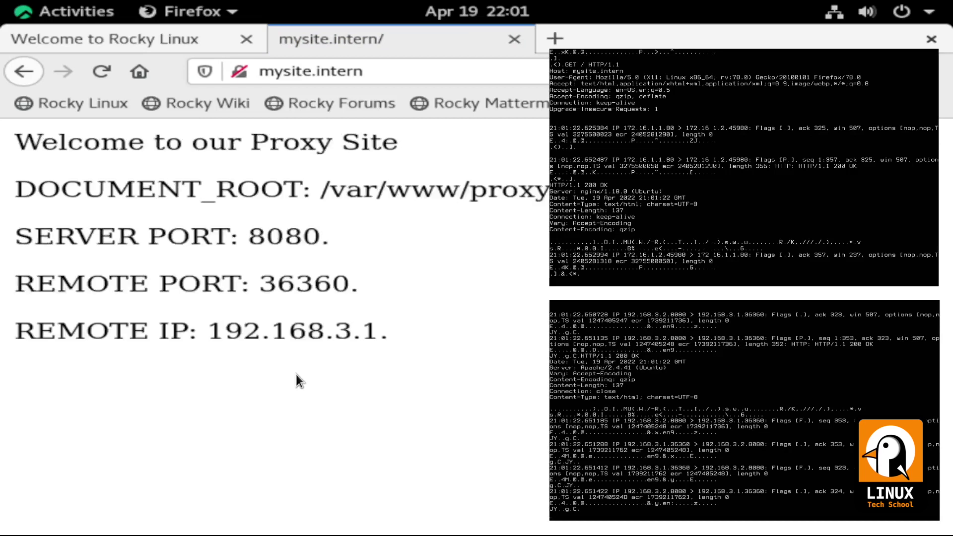
{"action": "key", "text": "ctrl+plus"}
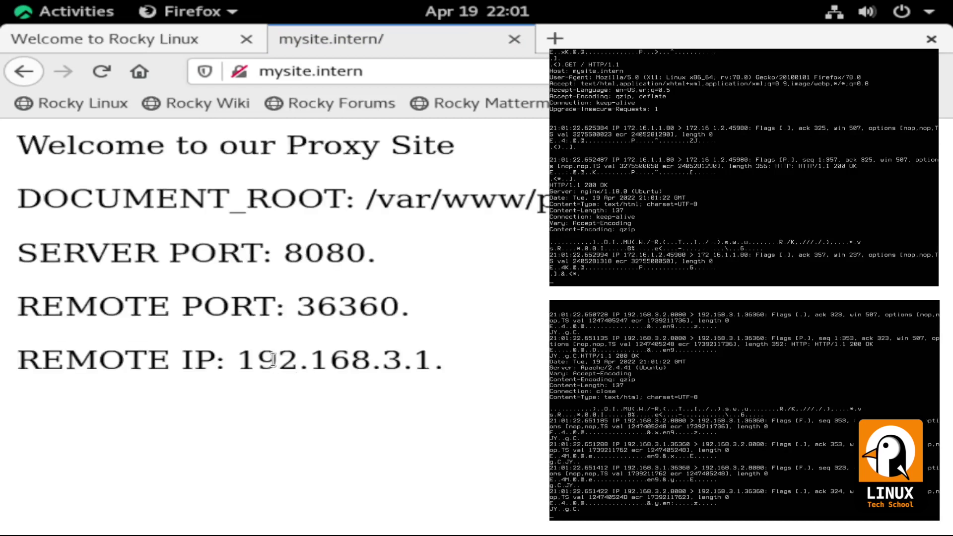
Highlight remote IP 192.168.3.1 and remote port 36360 on the page
{"action": "double_click", "coordinate": [243, 360]}
{"action": "left_click_drag", "start_coordinate": [326, 362], "coordinate": [434, 361]}
{"action": "left_click_drag", "start_coordinate": [297, 307], "coordinate": [401, 307]}
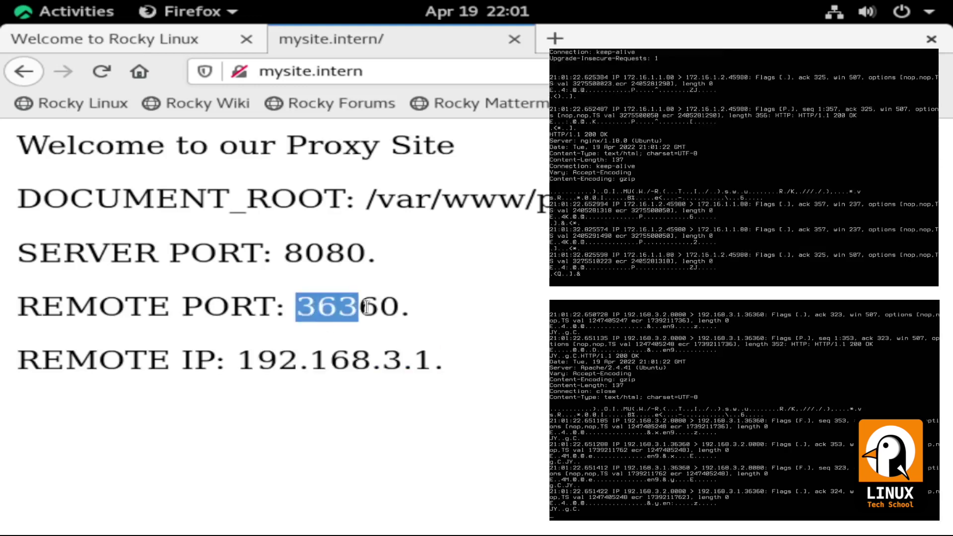